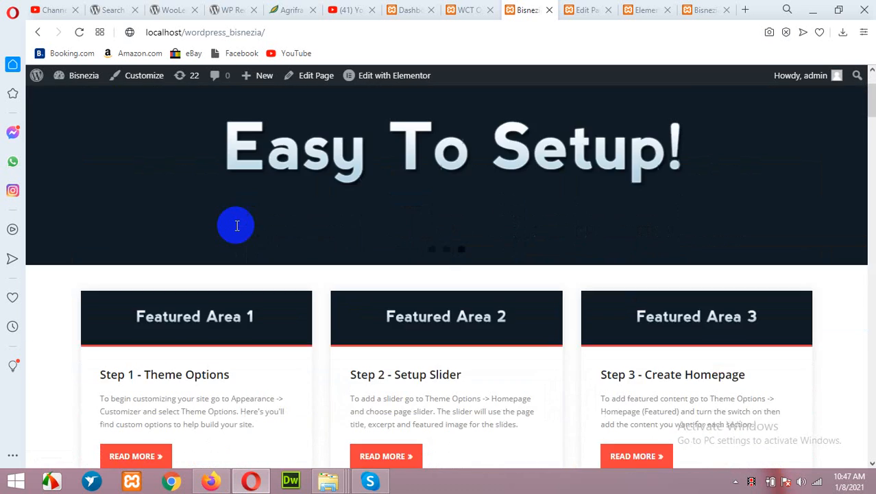
scroll(236, 225, "up", 3)
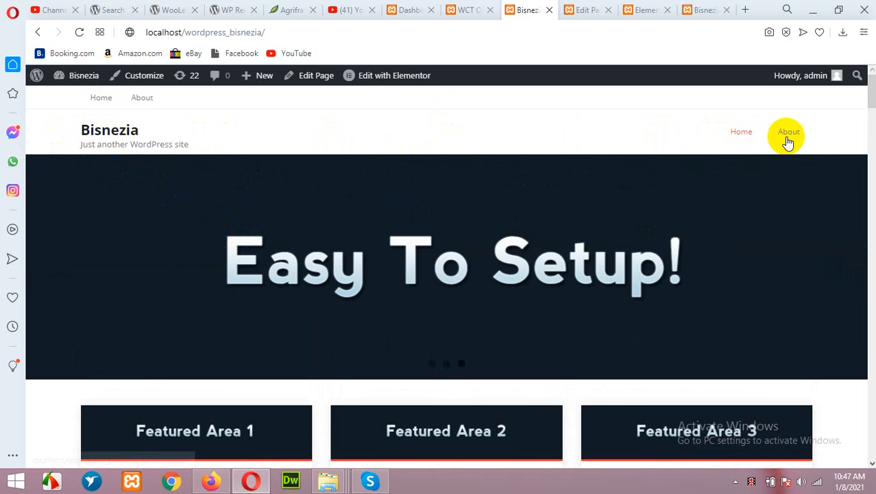
scroll(580, 185, "down", 5)
scroll(488, 242, "up", 5)
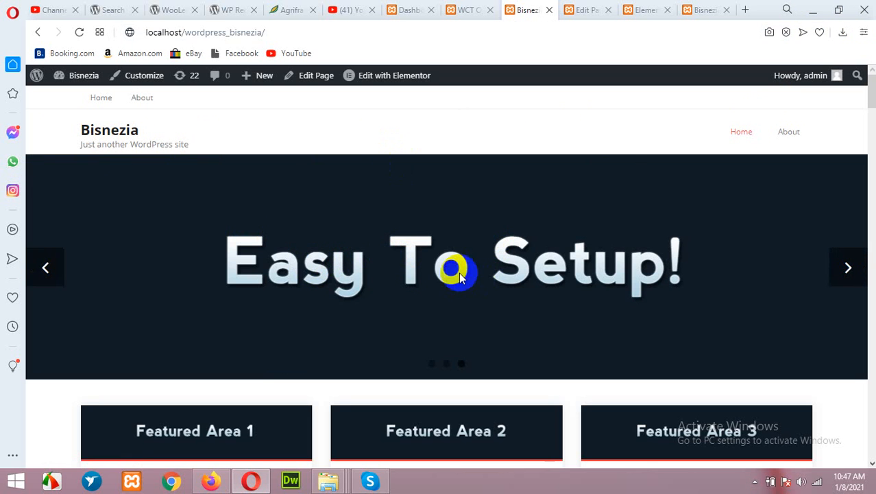
Step: Open the page for adding new plugins in the Bisnezia site's WordPress dashboard
left_click(405, 10)
scroll(96, 302, "down", 2)
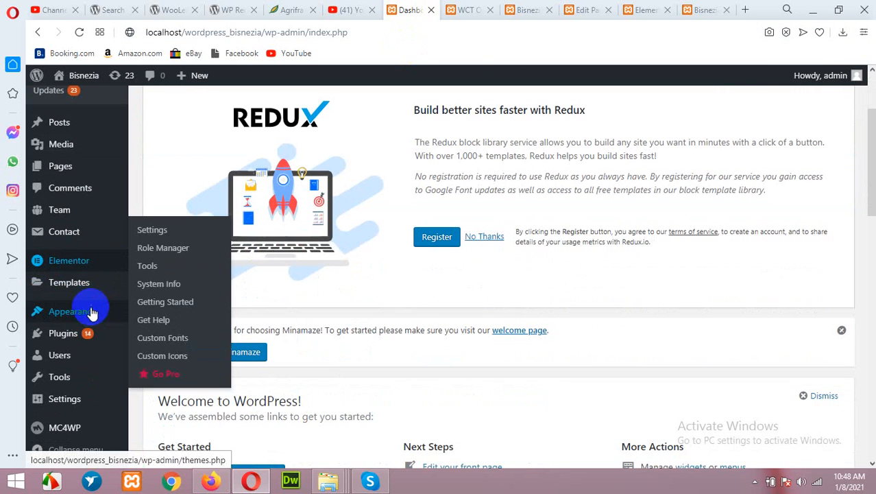
scroll(73, 364, "down", 2)
mouse_move(59, 266)
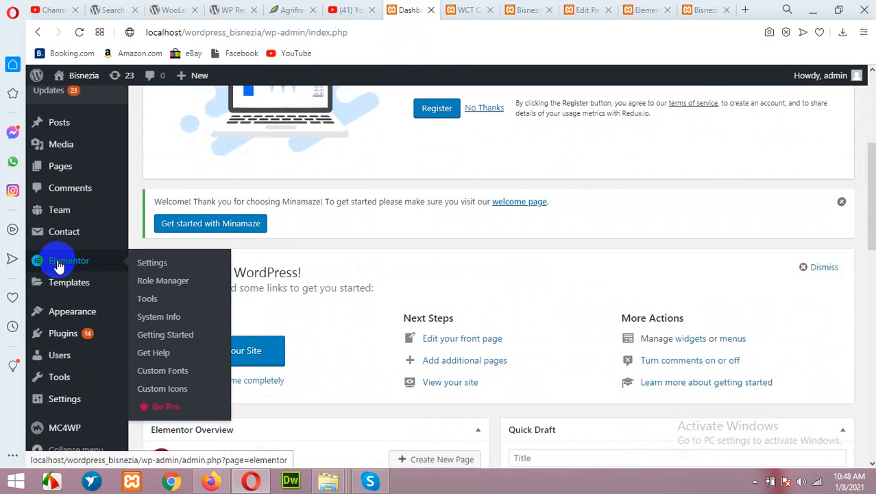
mouse_move(74, 333)
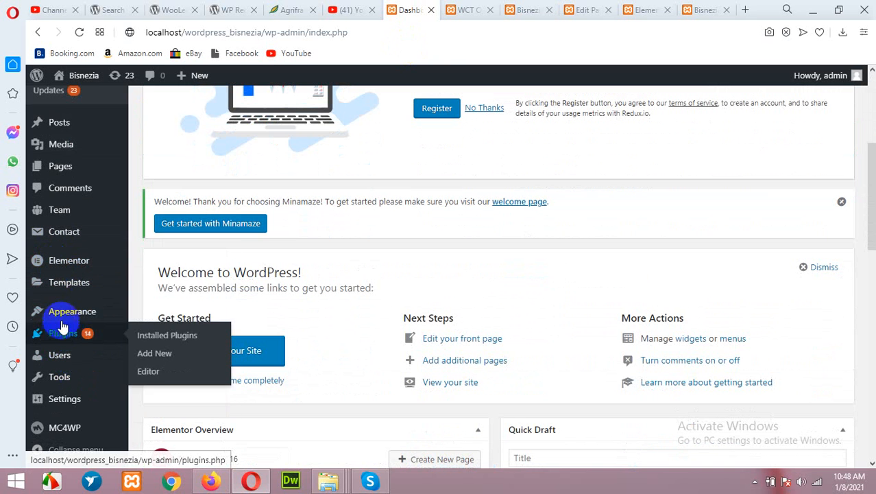
left_click(170, 357)
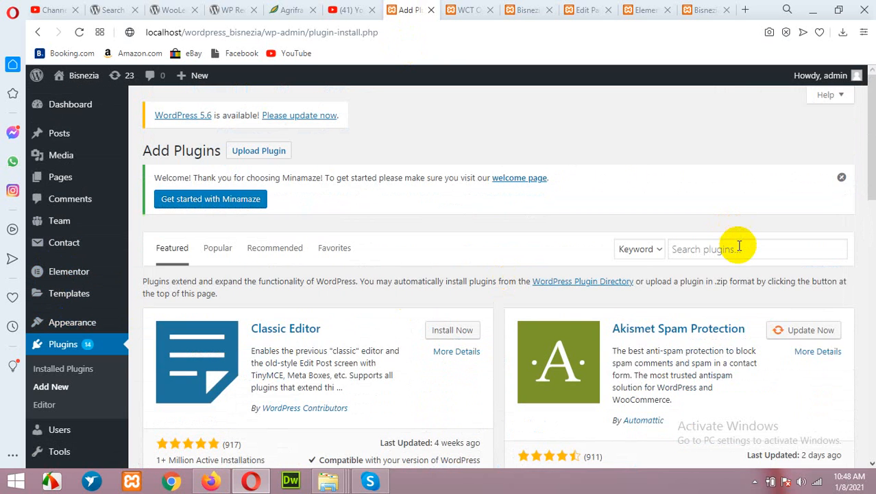
Step: Search the plugin directory for "elements kit", then install and activate the Elements kit Elementor addons plugin
left_click(739, 247)
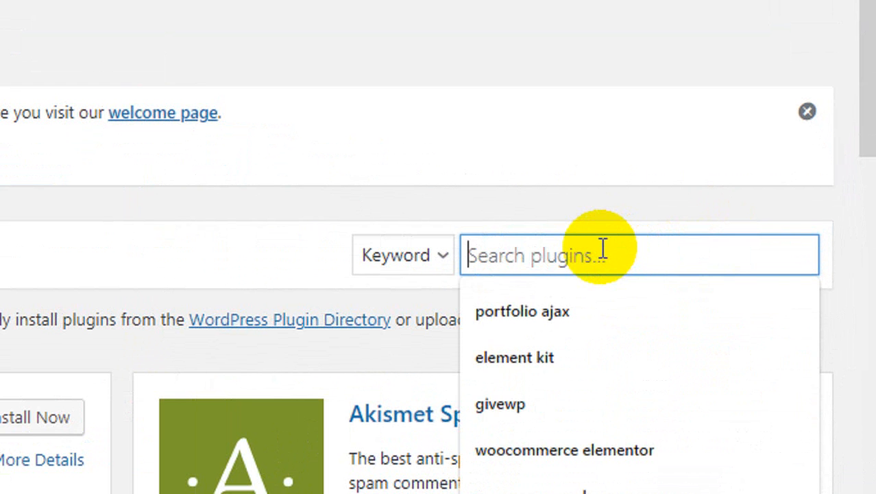
type("element")
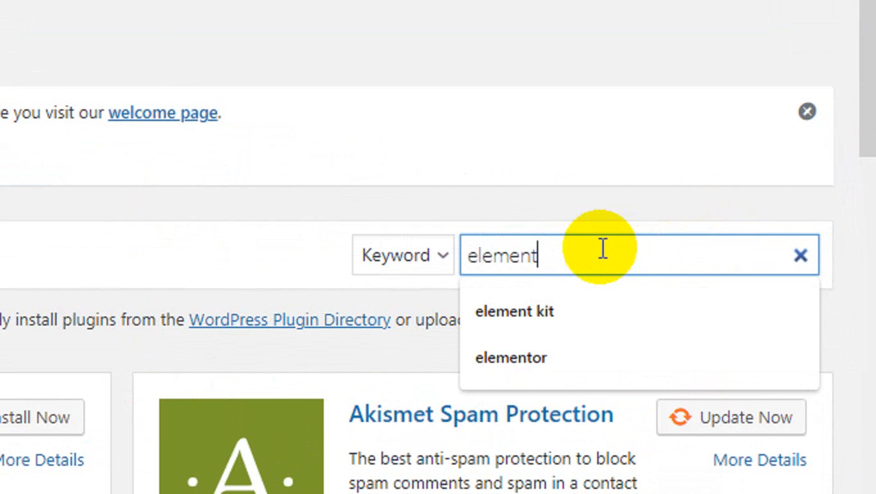
type("s k")
type("it")
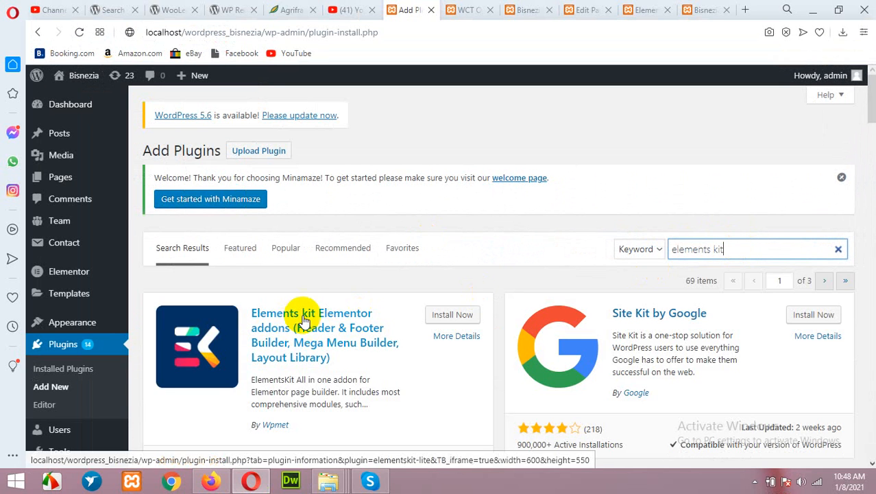
left_click(451, 316)
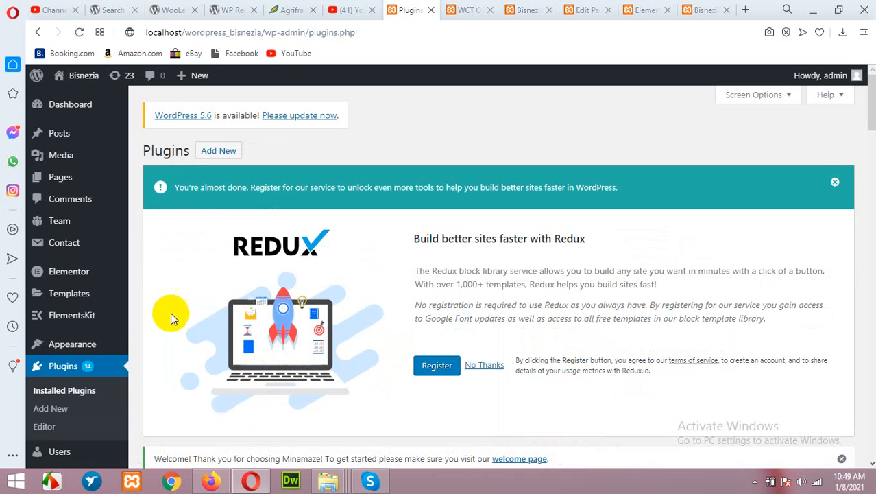
mouse_move(64, 320)
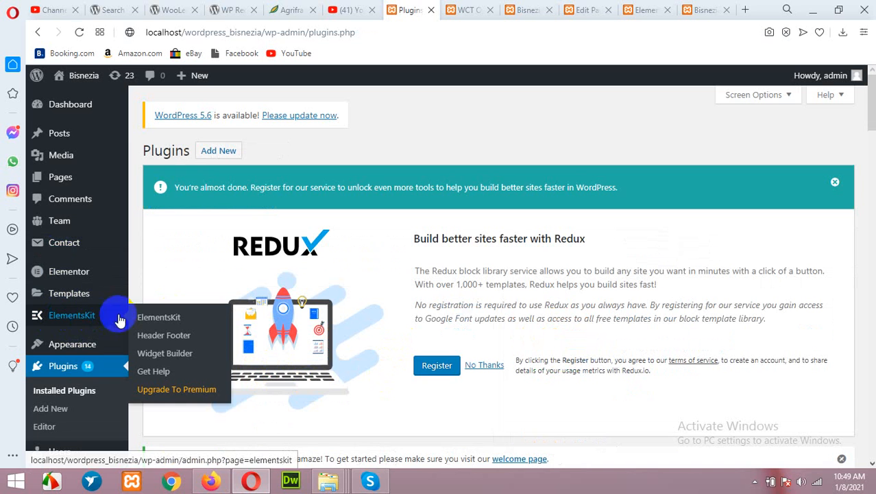
left_click(529, 9)
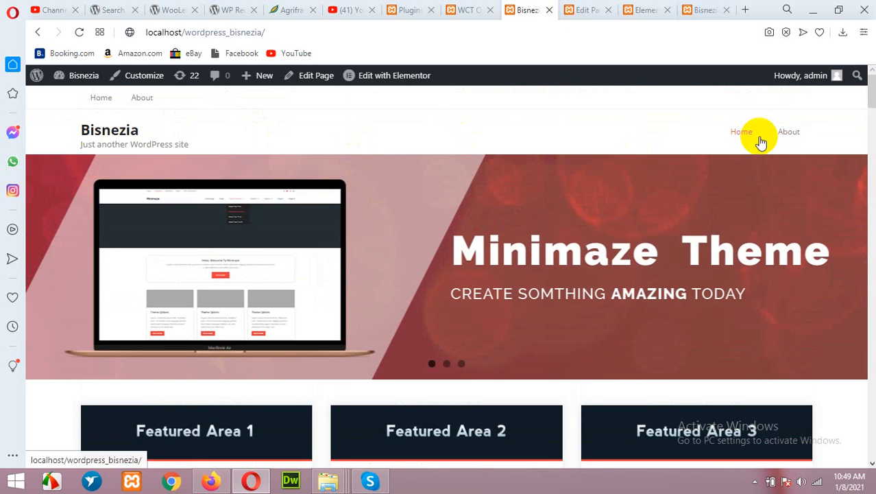
left_click(410, 6)
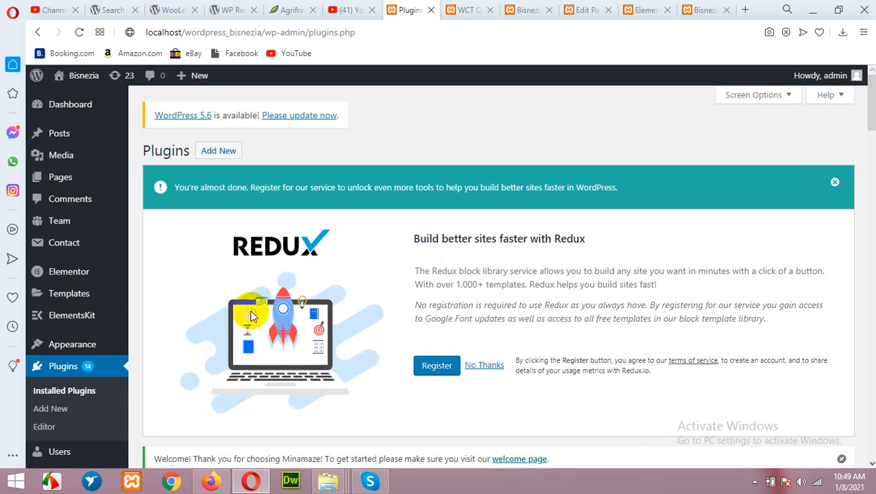
Step: Open the Header Footer template list of ElementsKit
left_click(58, 328)
mouse_move(55, 324)
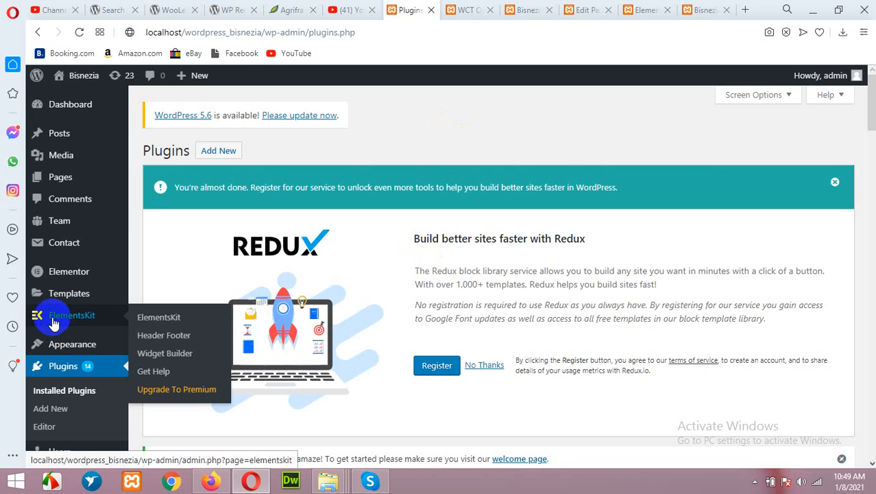
left_click(159, 339)
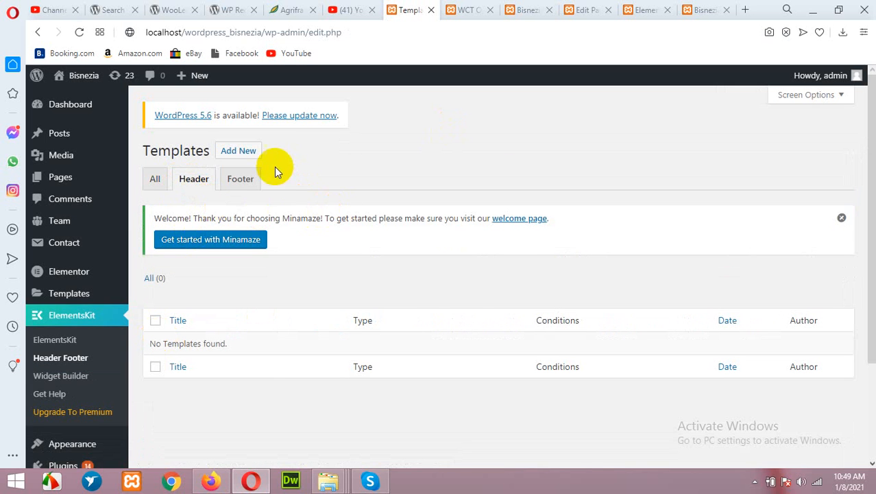
Step: Create and save an activated header template titled "My new header" with the Entire Site condition
left_click(241, 150)
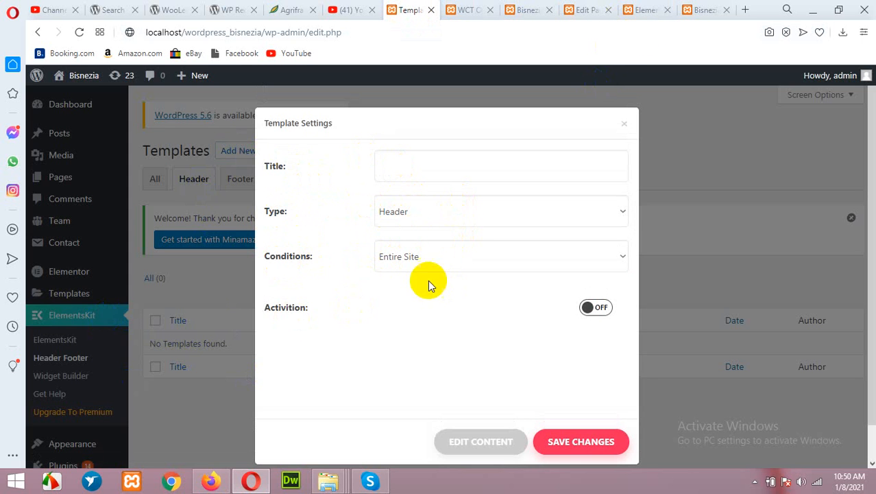
left_click(595, 307)
left_click(410, 170)
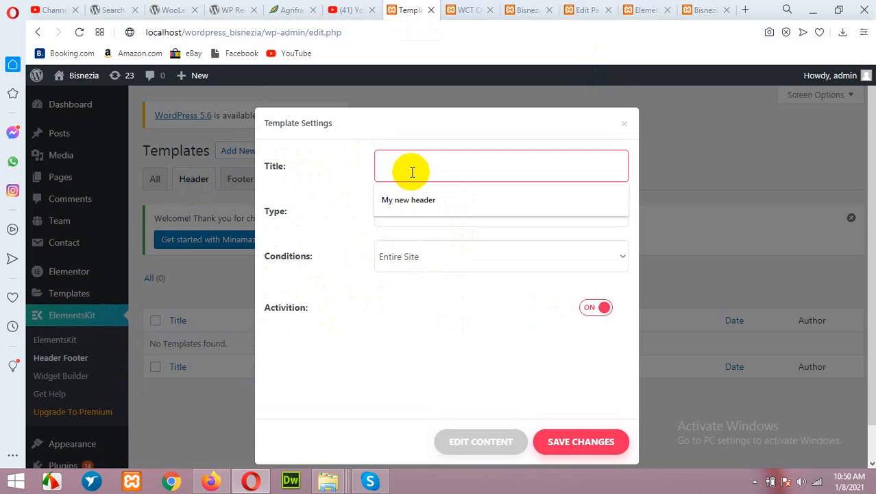
type("My foote")
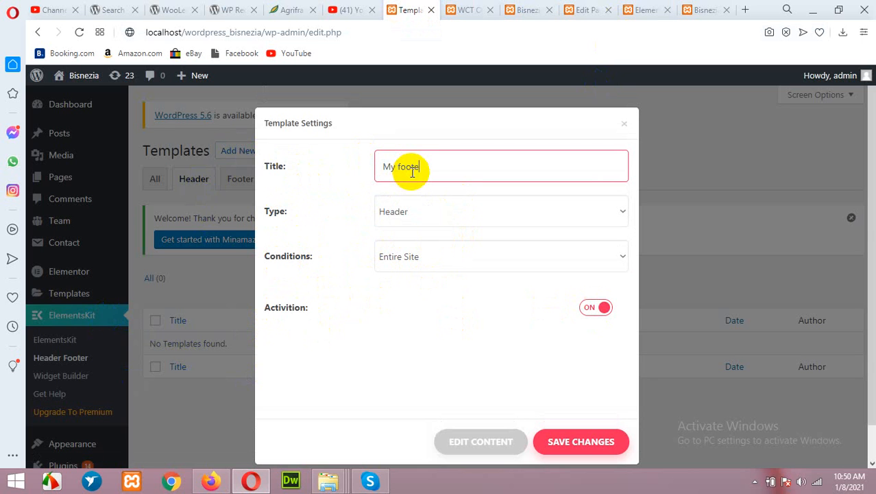
key("BackSpace")
key("BackSpace")
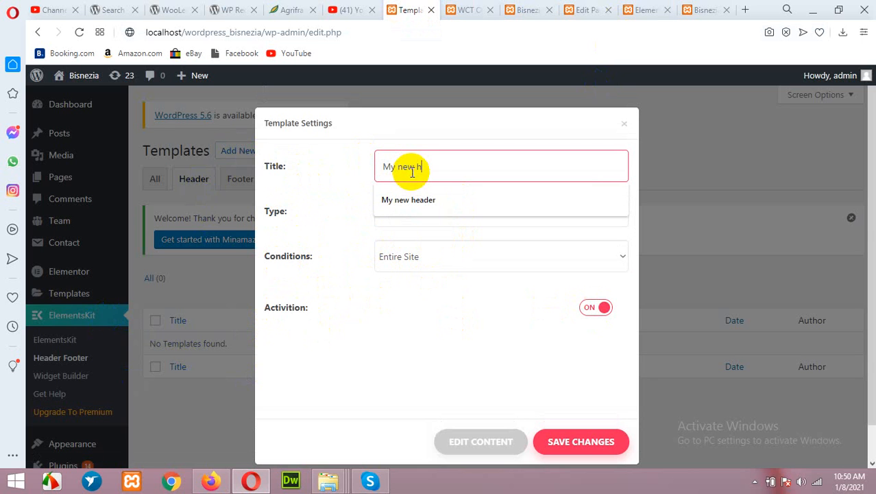
type("new header")
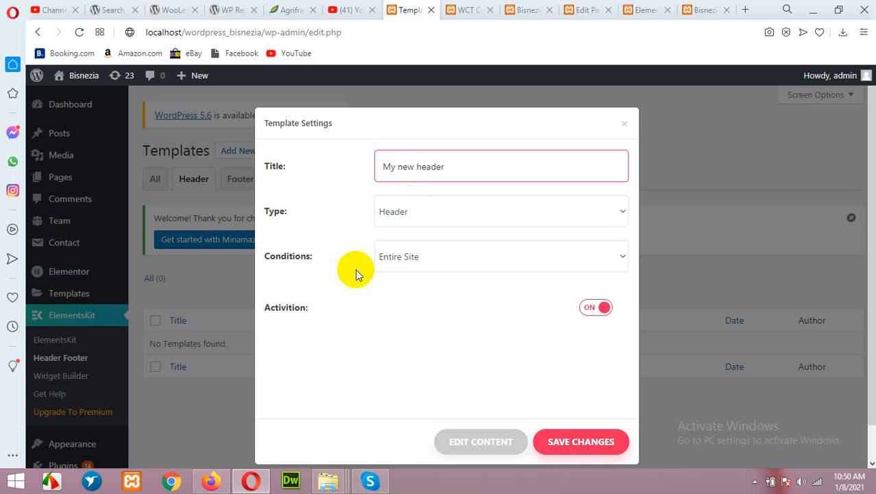
left_click(572, 443)
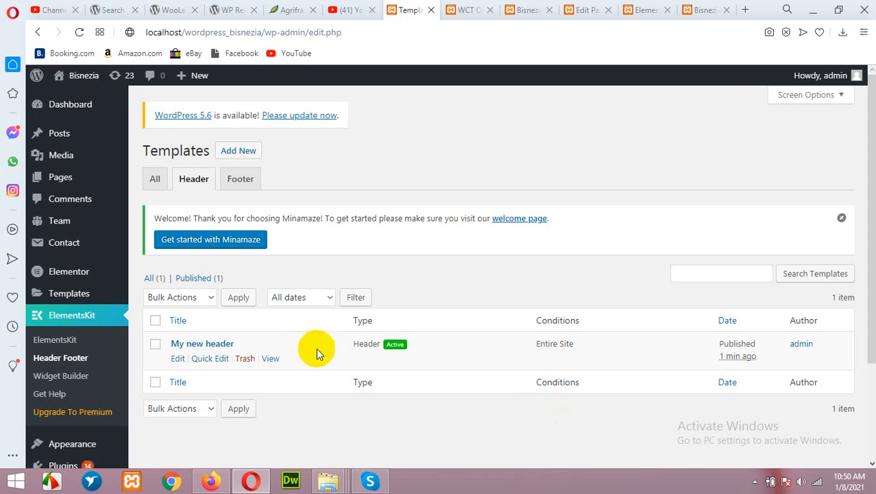
Step: Edit the content of "My new header" and insert the ready-made ElementsKit header with the light-blue contact bar and Appointment button
left_click(176, 358)
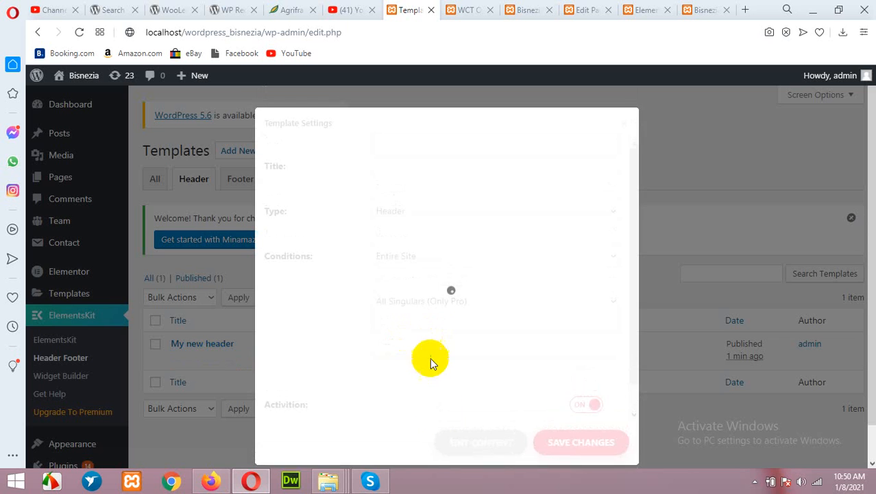
left_click(463, 442)
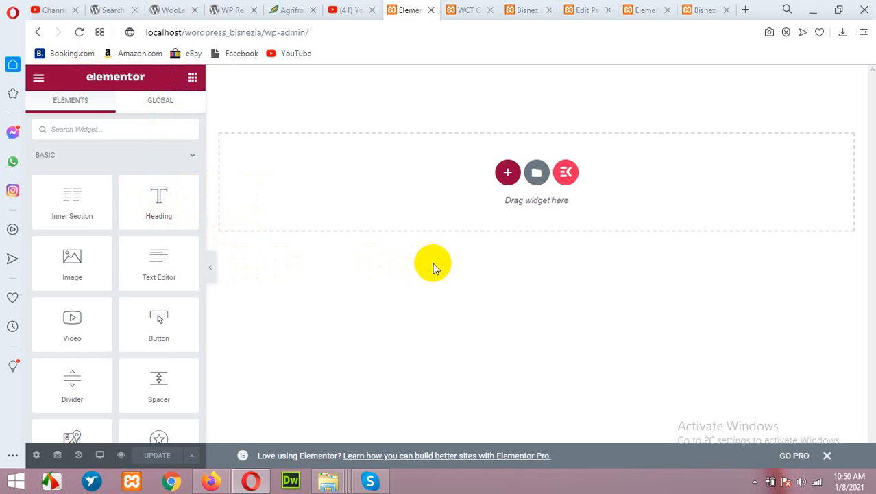
left_click(567, 172)
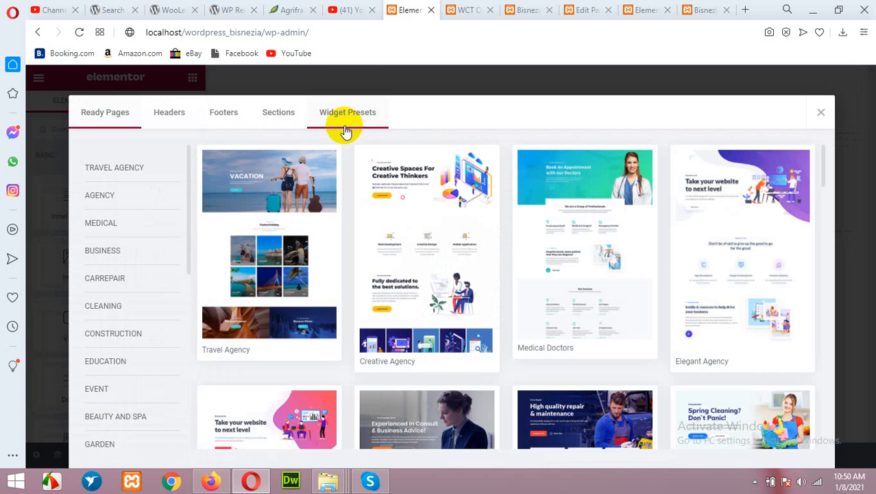
left_click(168, 116)
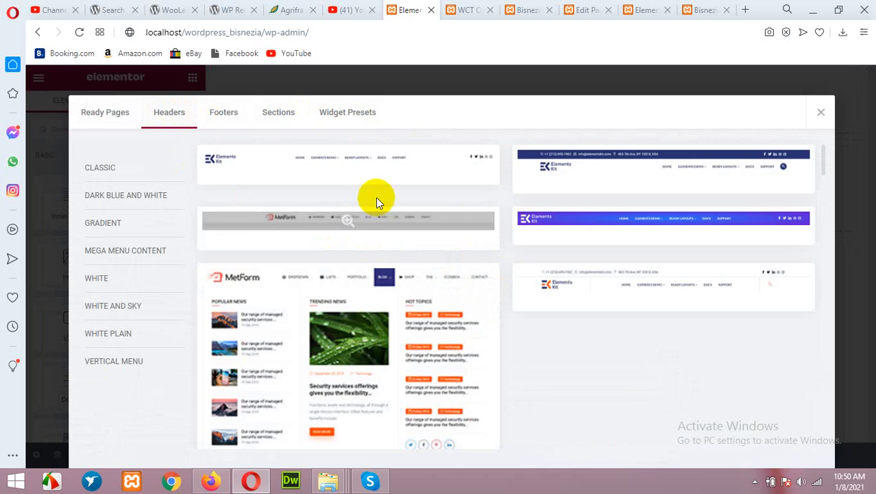
scroll(654, 198, "down", 10)
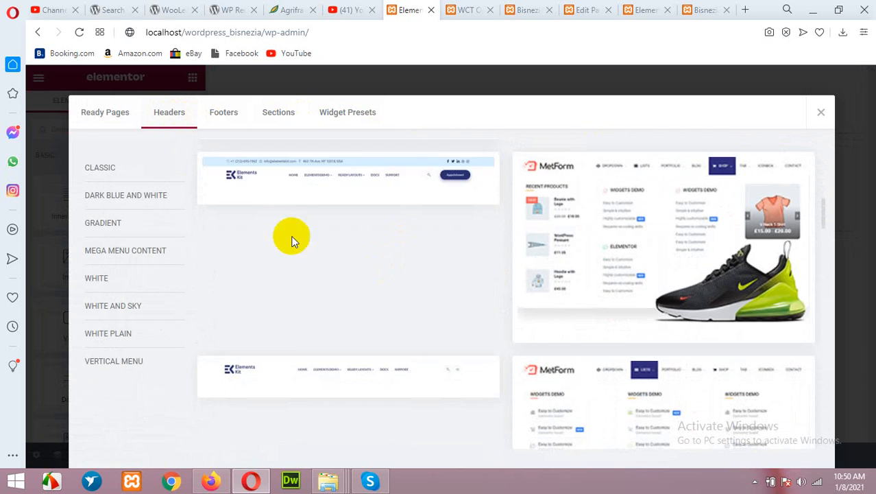
mouse_move(244, 188)
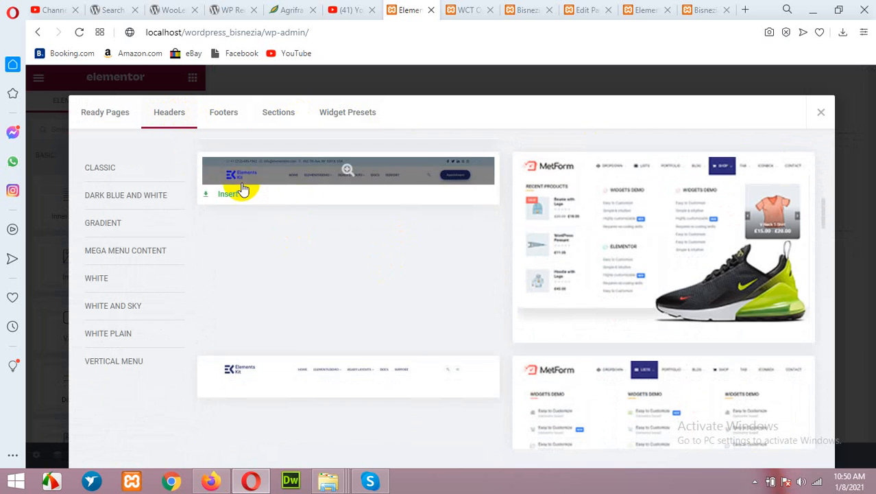
left_click(294, 188)
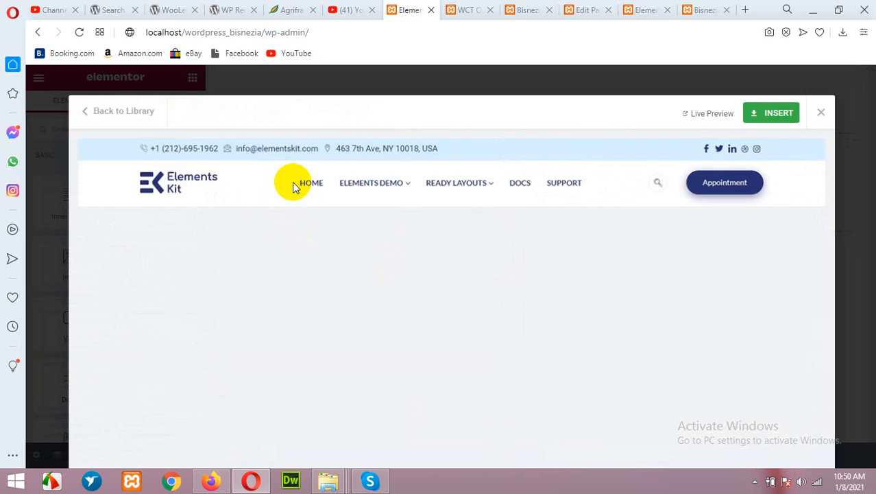
left_click(775, 117)
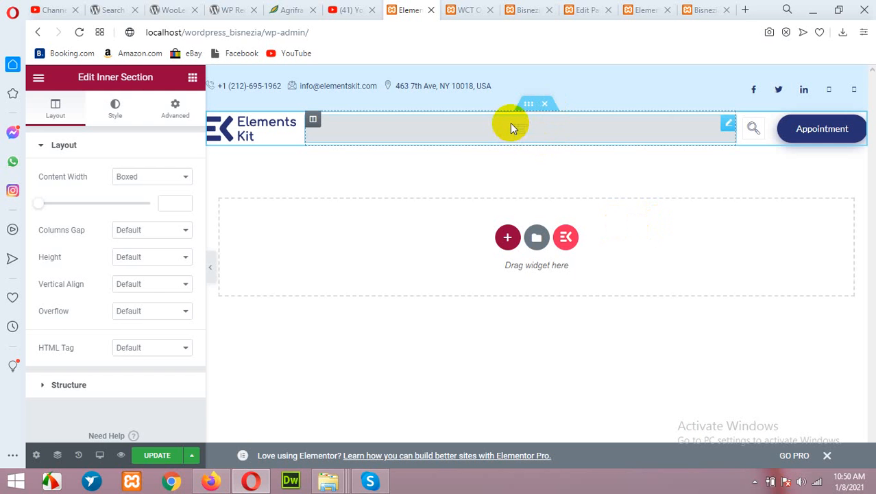
Step: Set the header's Nav menu widget to use the Contacts menu
left_click(510, 125)
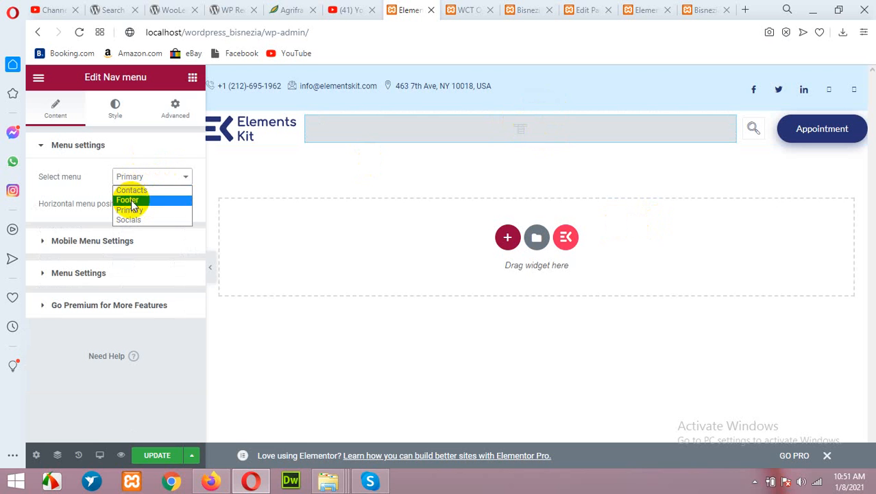
left_click(137, 191)
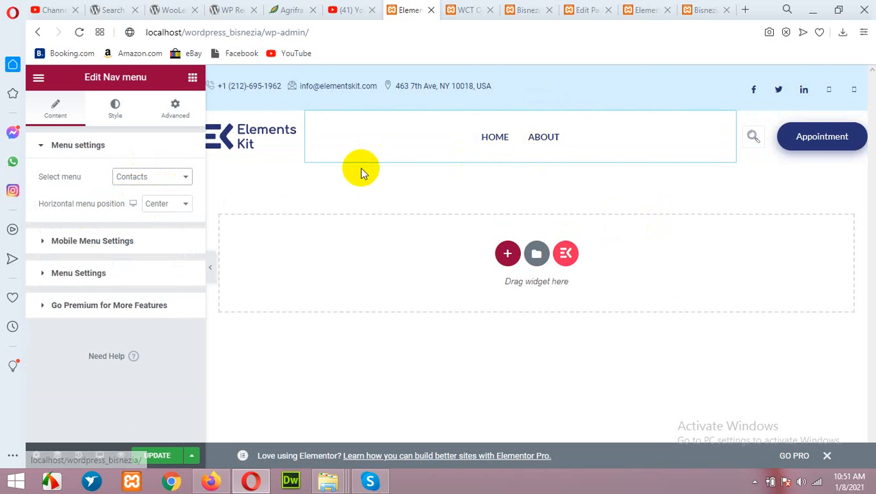
Step: Replace the Elements Kit logo image in the header with the Bisnezia Responsive logo from the media library
left_click(221, 136)
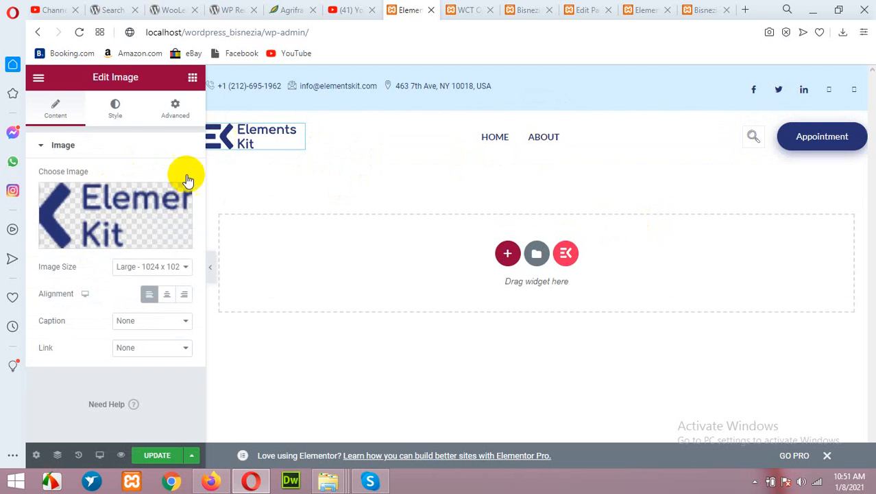
left_click(172, 189)
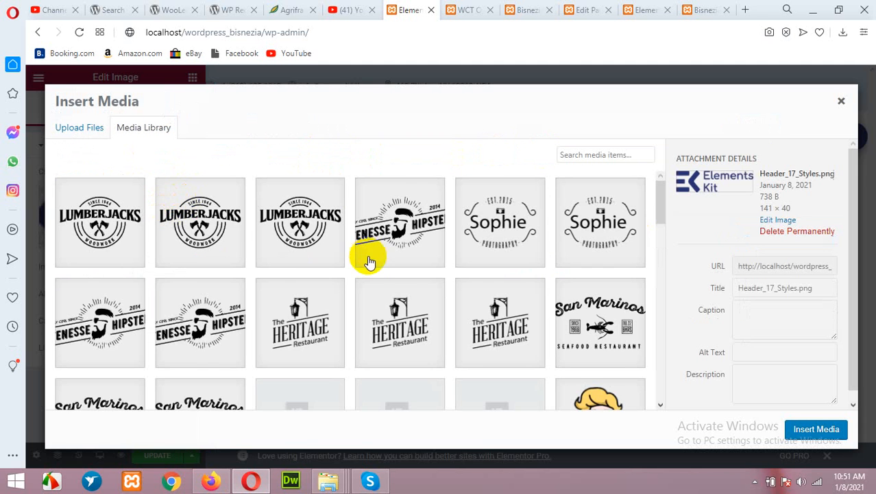
scroll(419, 264, "down", 10)
scroll(420, 265, "down", 5)
scroll(420, 264, "up", 2)
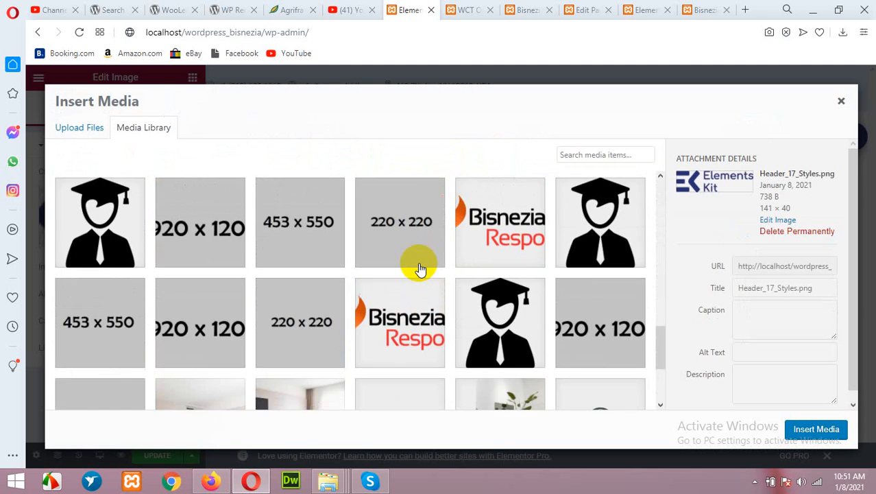
left_click(482, 247)
left_click(817, 430)
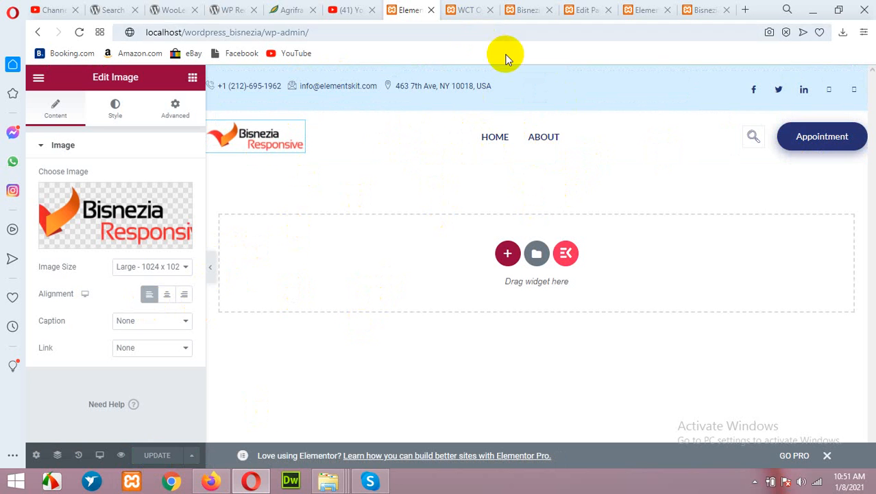
Step: View the live Bisnezia homepage and check how the new header behaves while the page scrolls
left_click(526, 10)
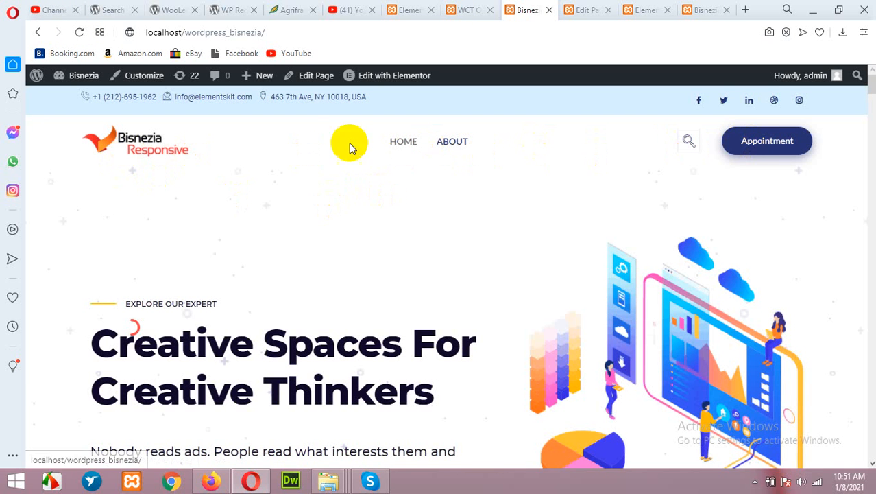
scroll(488, 170, "down", 4)
scroll(484, 174, "down", 15)
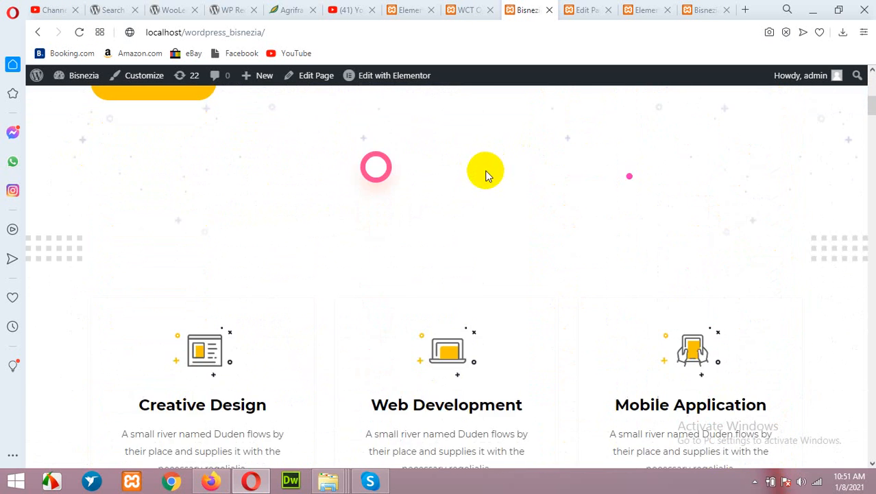
scroll(482, 182, "up", 8)
scroll(480, 191, "up", 8)
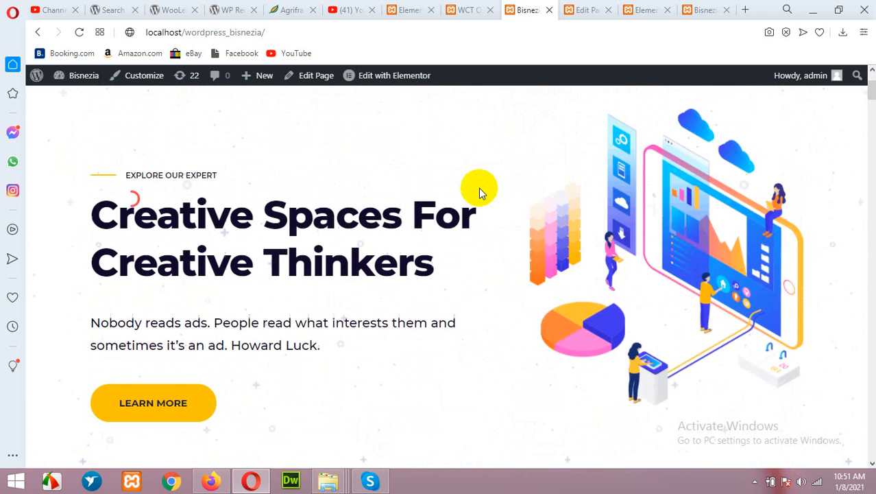
scroll(310, 156, "down", 4)
scroll(585, 192, "up", 1)
scroll(584, 191, "up", 2)
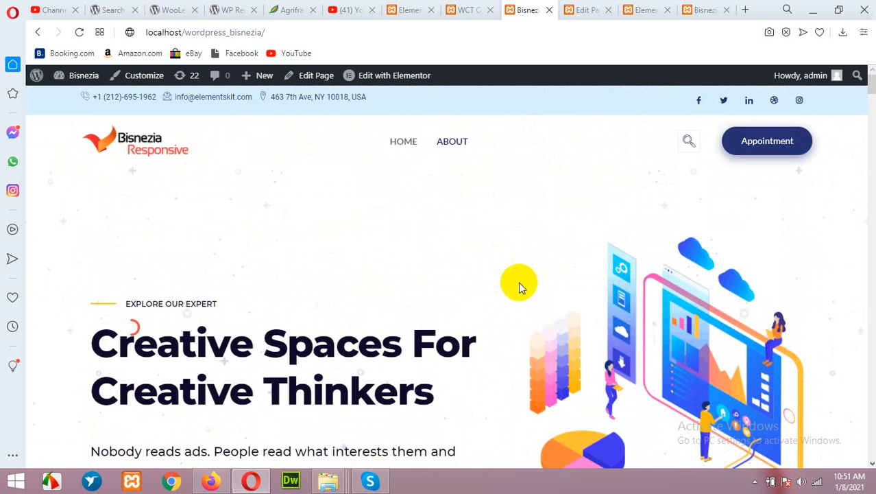
Step: Return to the header editor and examine the Layout and Advanced settings of the inner section holding the logo and menu
left_click(480, 7)
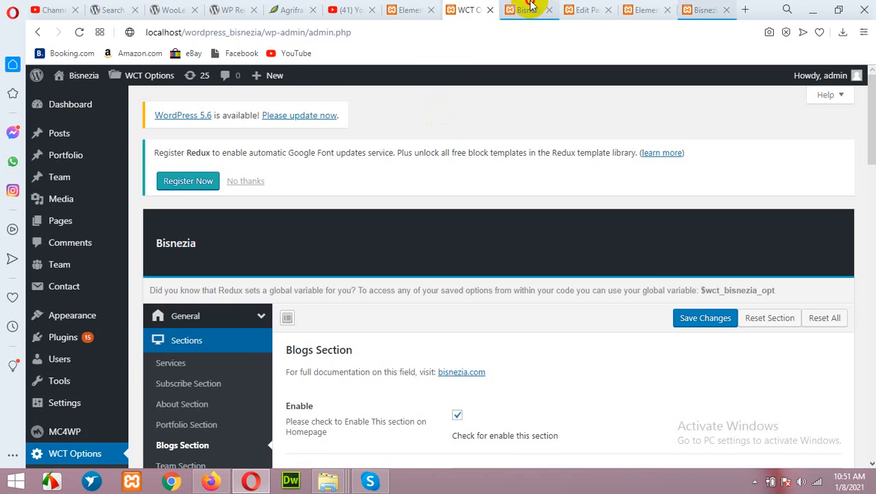
left_click(579, 10)
left_click(357, 10)
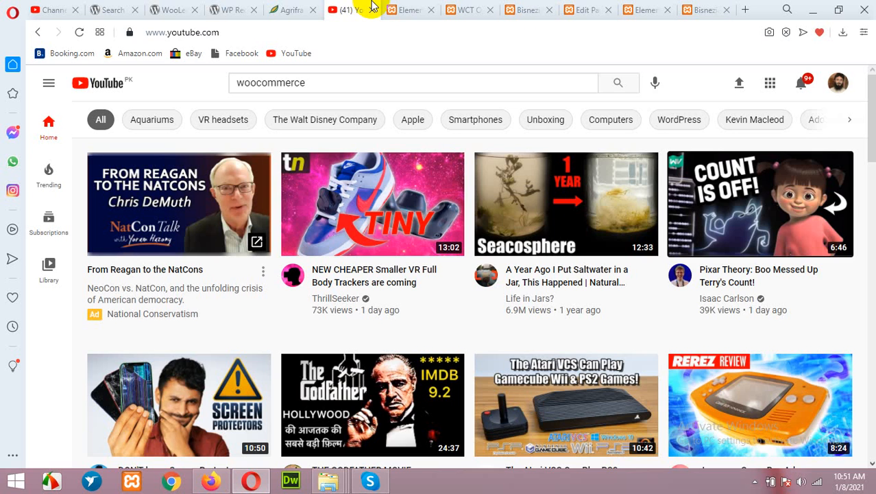
left_click(406, 9)
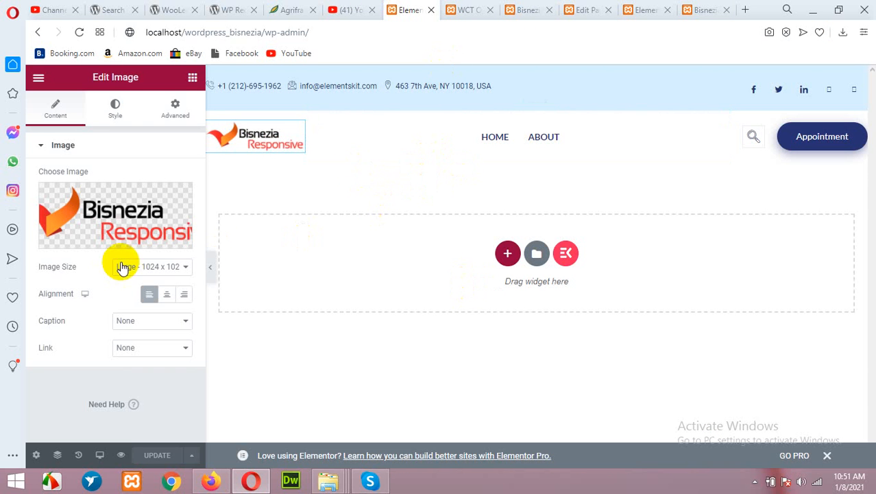
left_click(528, 103)
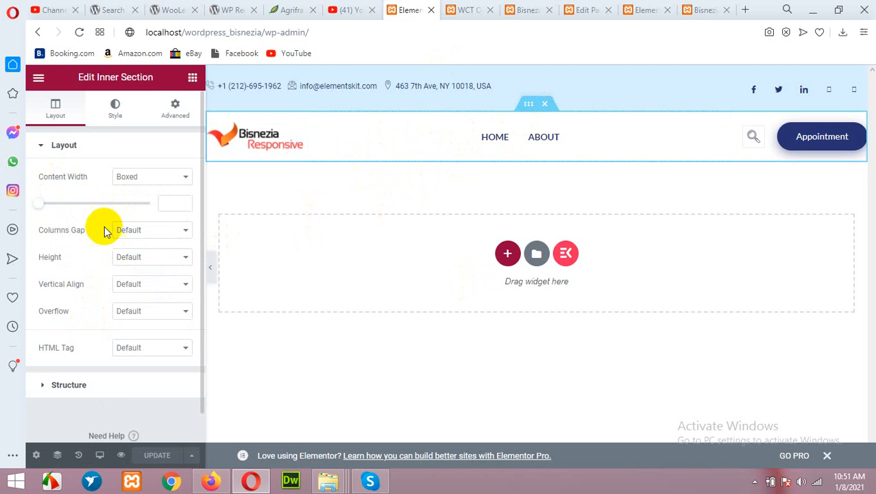
left_click(165, 260)
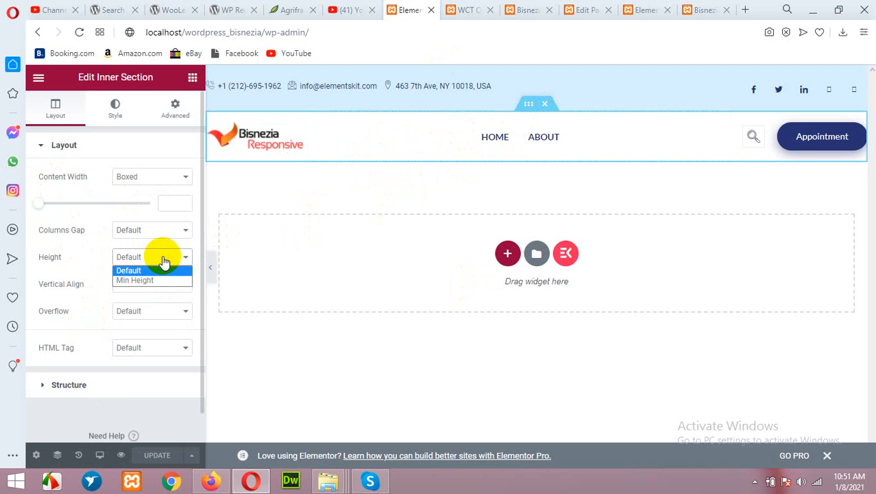
left_click(165, 259)
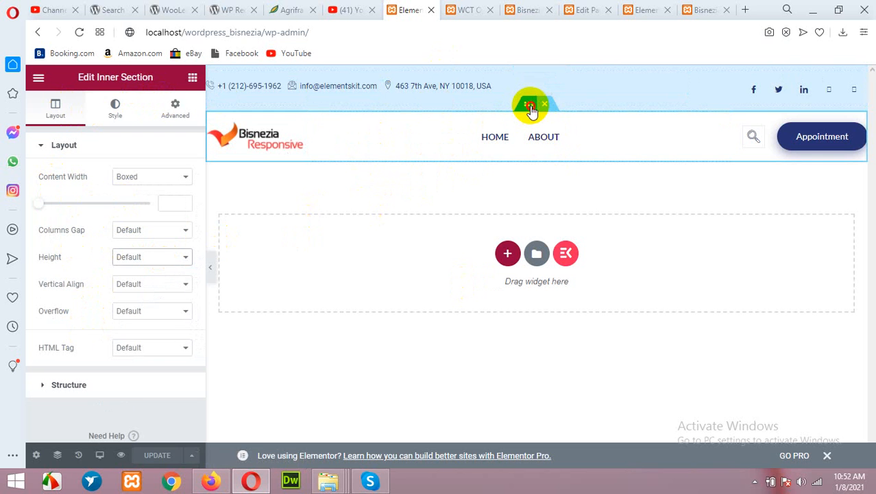
left_click(177, 108)
scroll(55, 290, "down", 2)
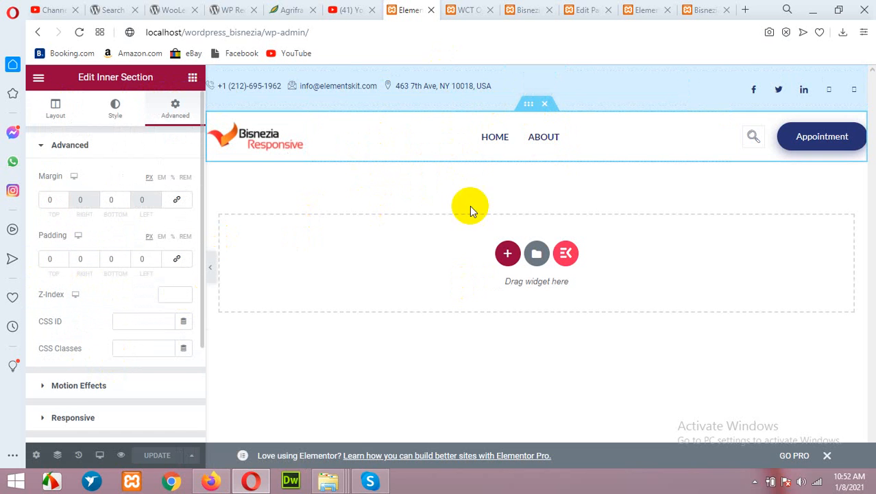
Step: Open the WordPress page for adding plugins and search for "sticky header for elementor"
left_click(465, 10)
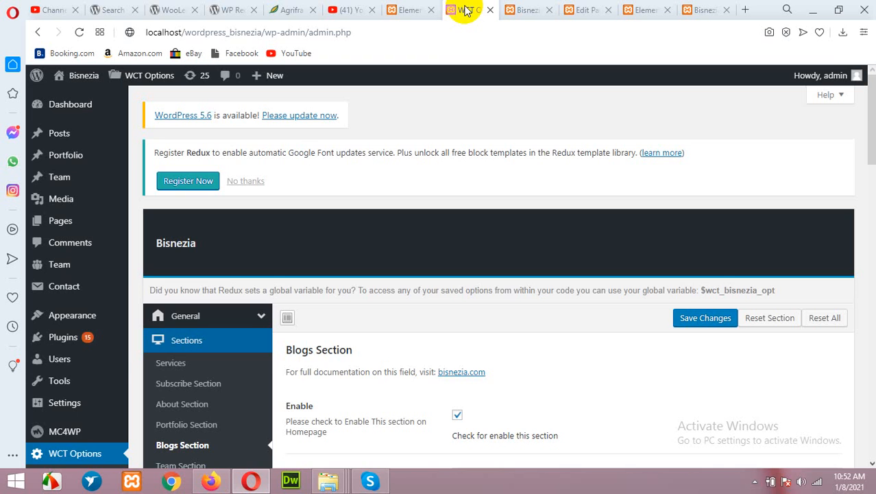
scroll(94, 251, "down", 3)
mouse_move(78, 231)
mouse_move(70, 250)
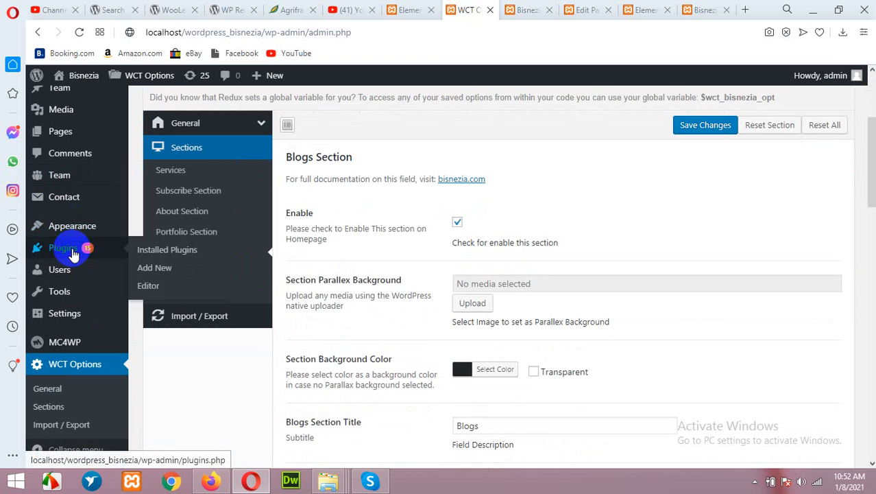
left_click(185, 270)
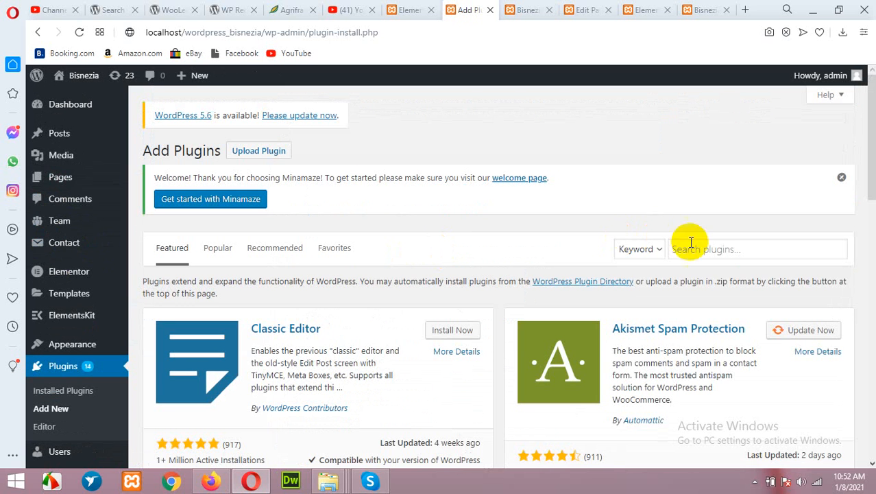
left_click(722, 250)
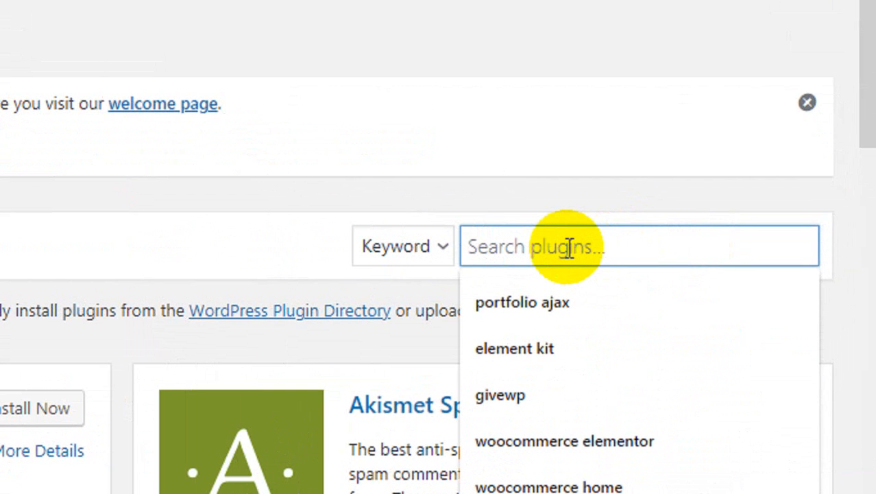
type("sticky ")
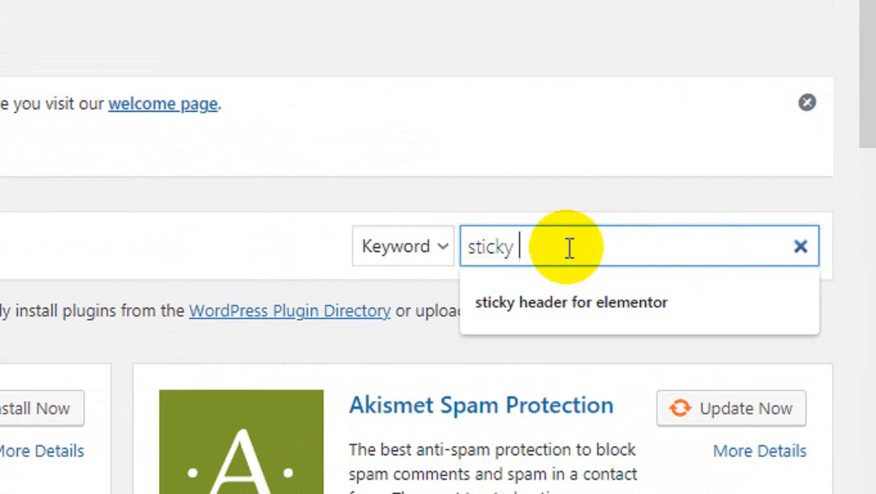
type("header for element")
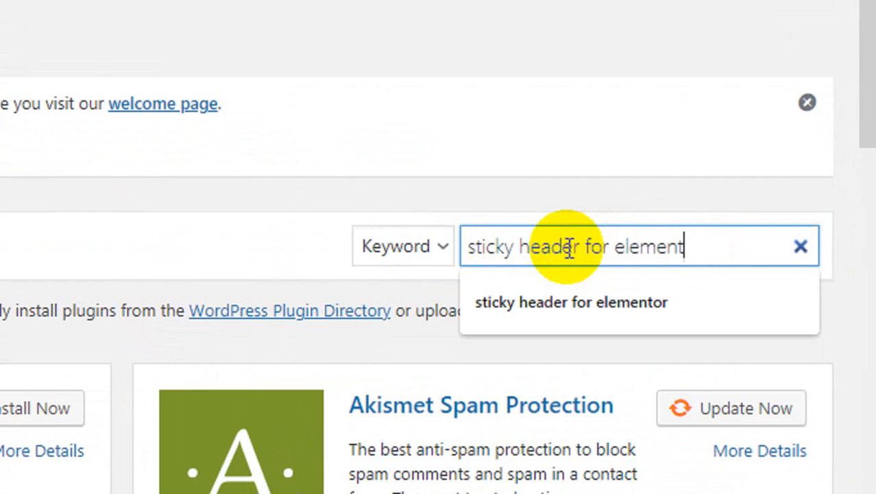
type("or")
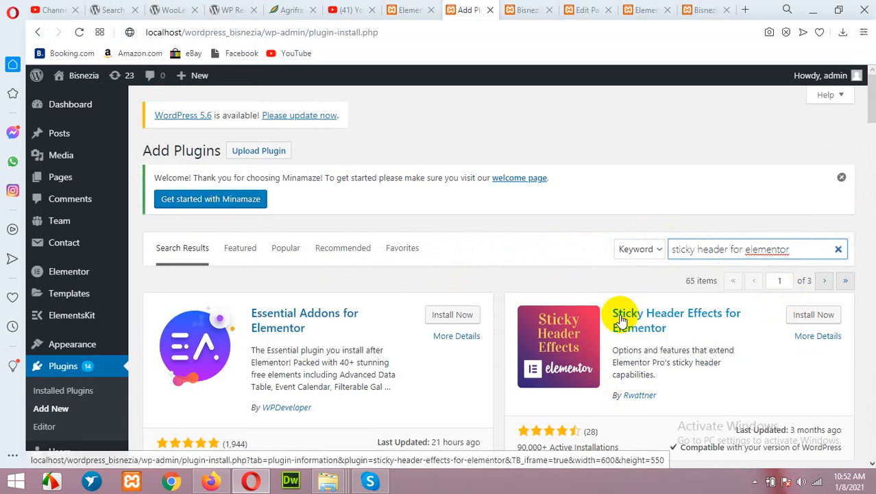
Step: Install and activate the Sticky Header Effects for Elementor plugin, and reload the header editor
left_click(796, 316)
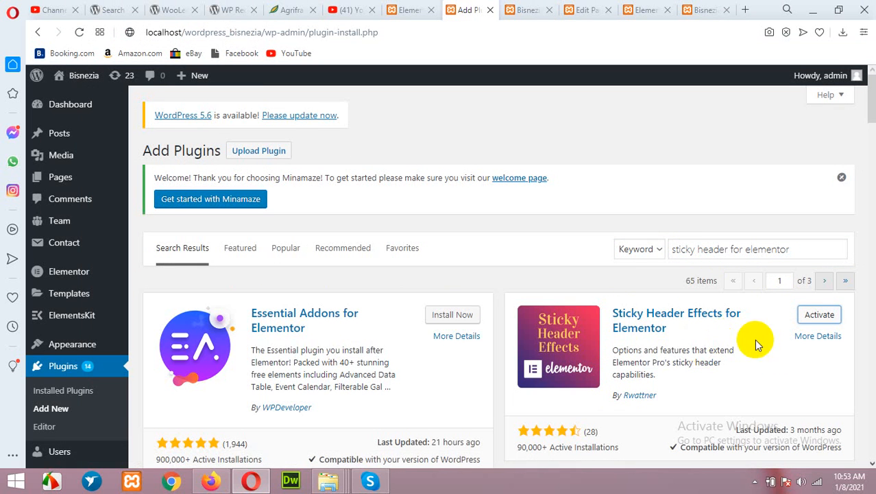
left_click(813, 316)
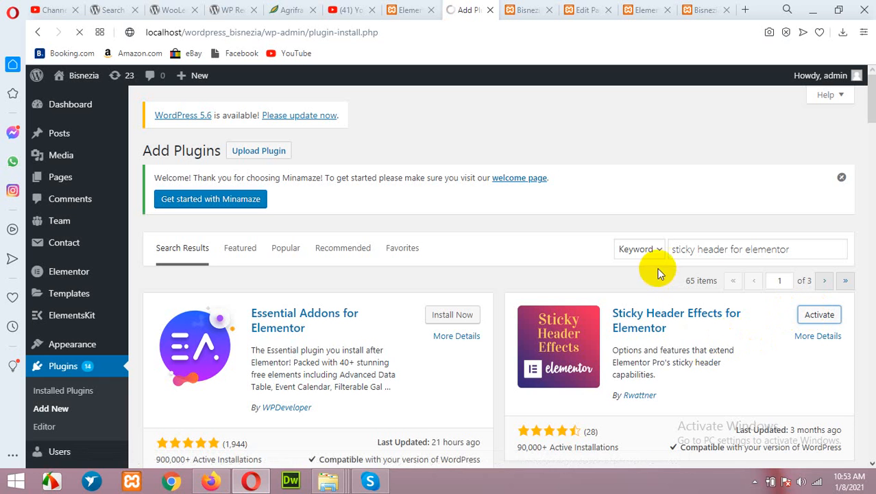
left_click(409, 11)
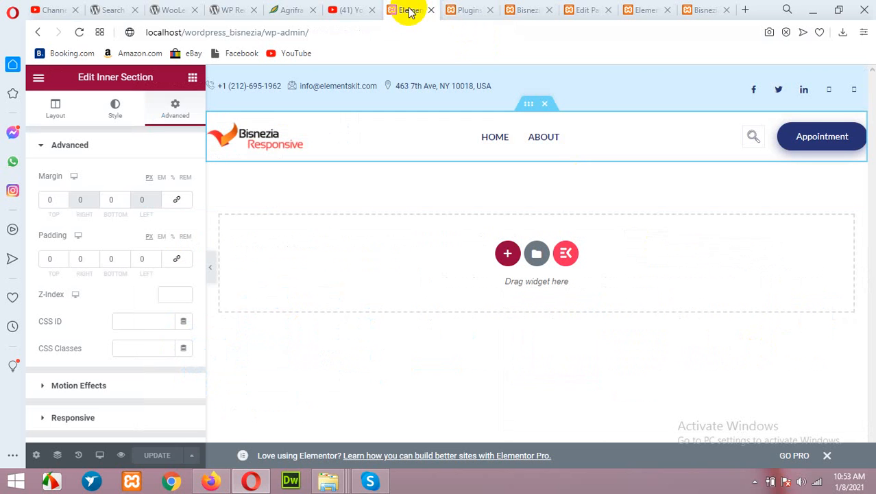
left_click(77, 32)
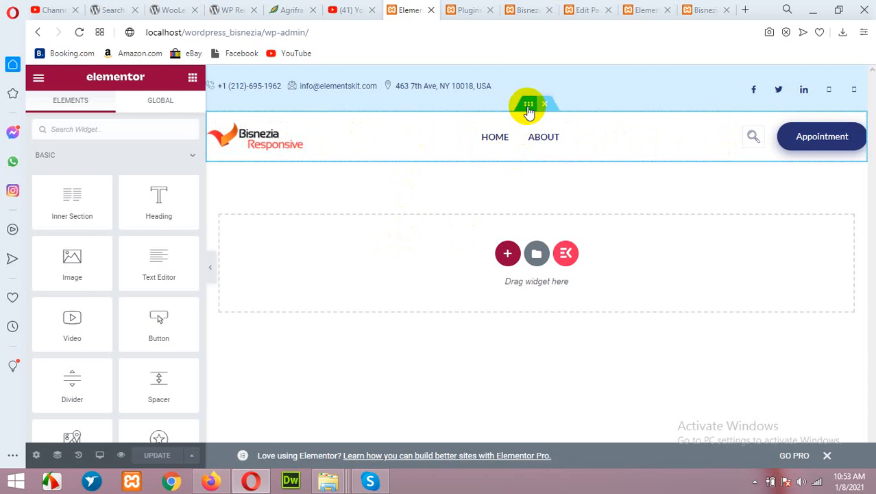
Step: Enable Sticky Header Effects on the logo and menu inner section for Desktop and Tablet only, and update the header
left_click(528, 107)
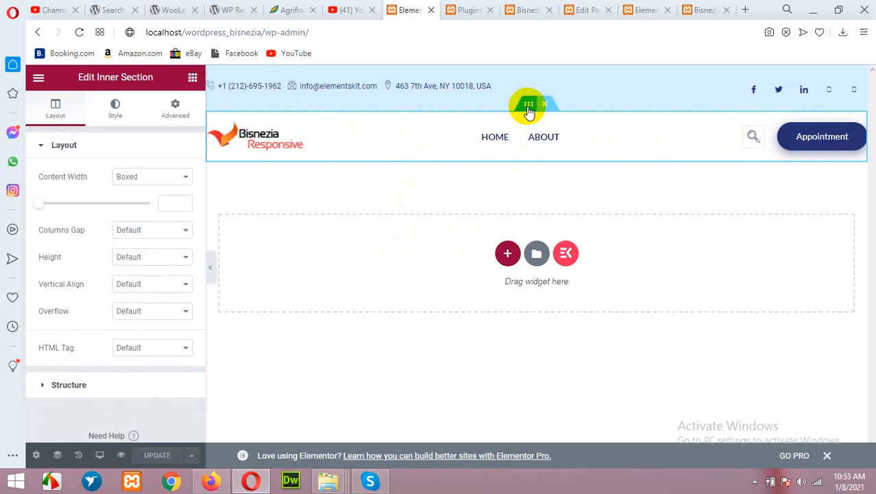
left_click(175, 108)
scroll(124, 362, "down", 2)
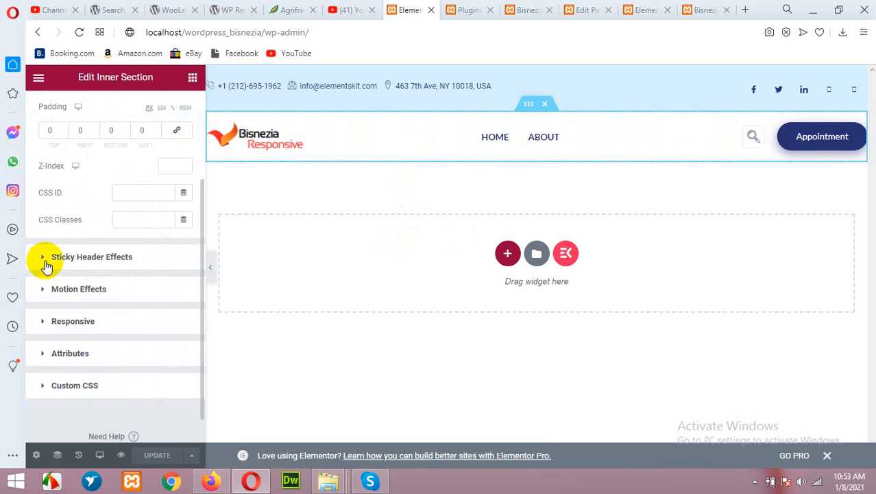
left_click(107, 260)
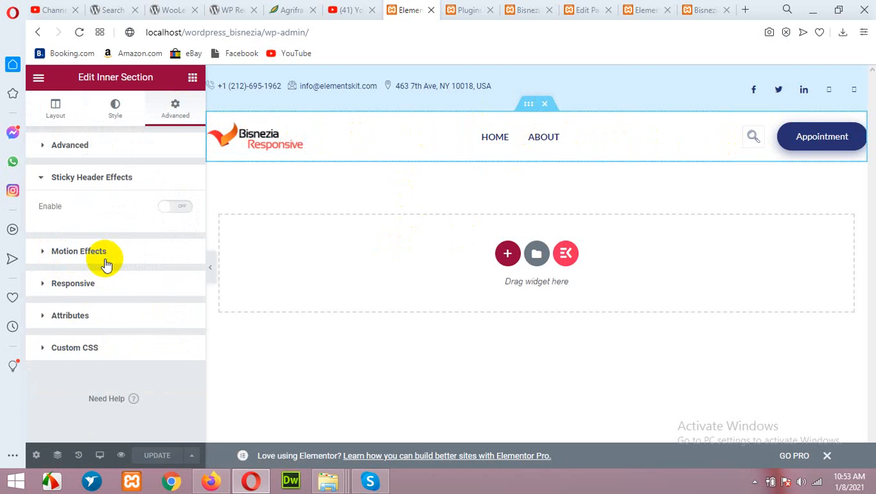
left_click(169, 208)
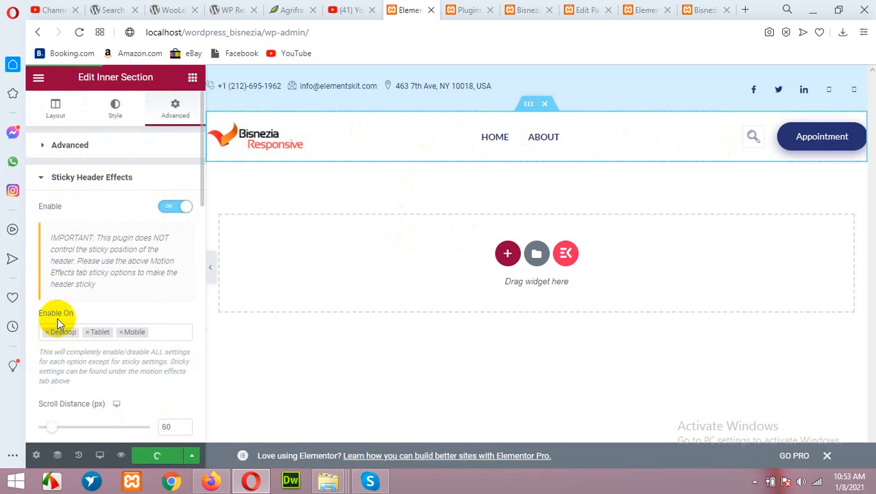
left_click(120, 332)
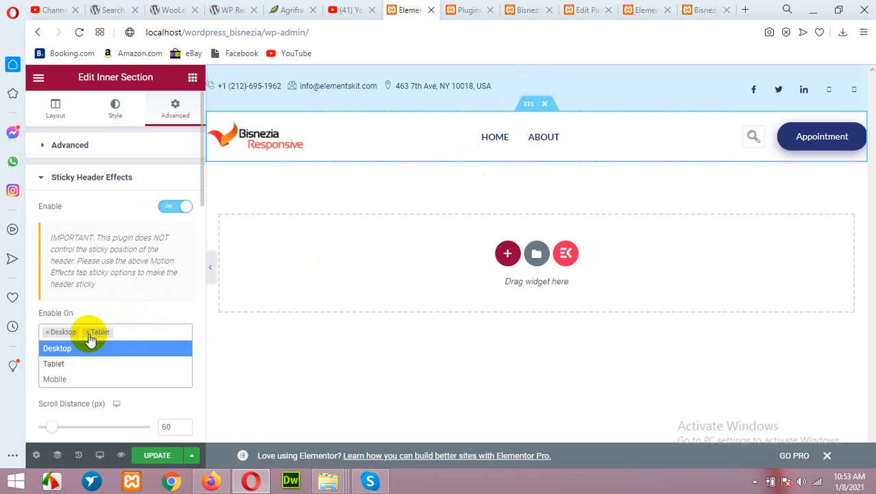
left_click(156, 457)
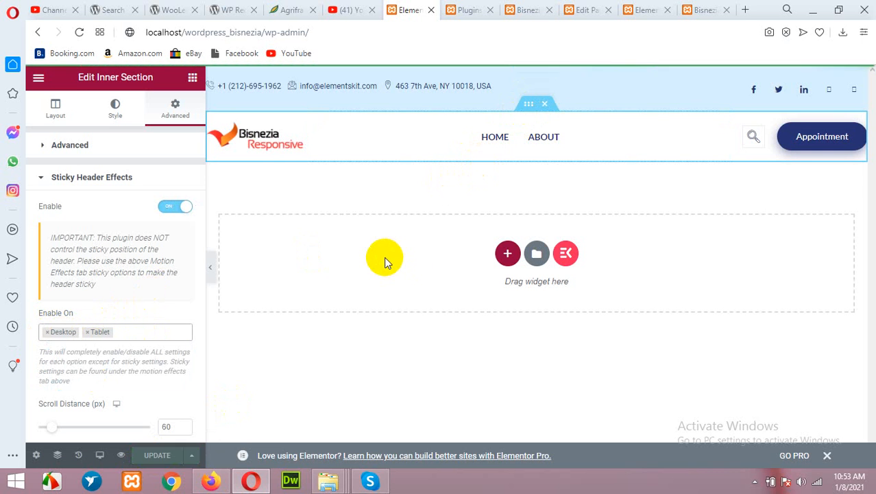
Step: Reload the live Bisnezia homepage and check the sticky header while scrolling through the page
left_click(533, 8)
left_click(80, 33)
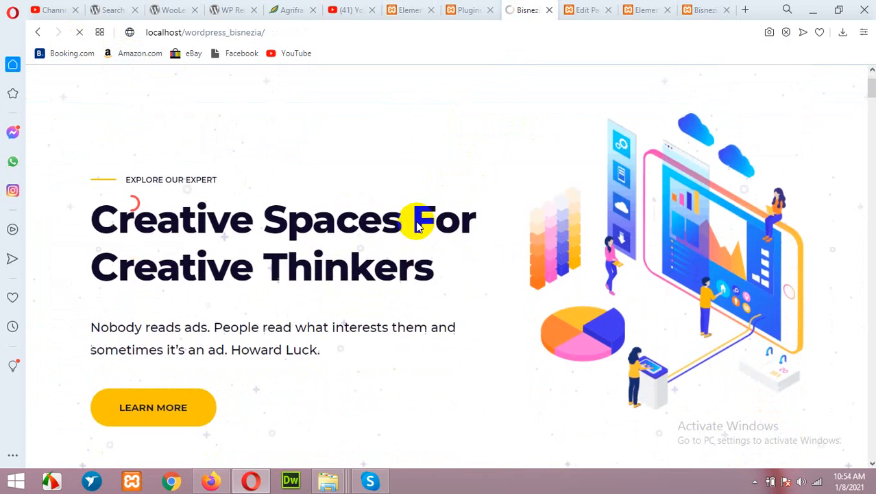
scroll(416, 223, "down", 5)
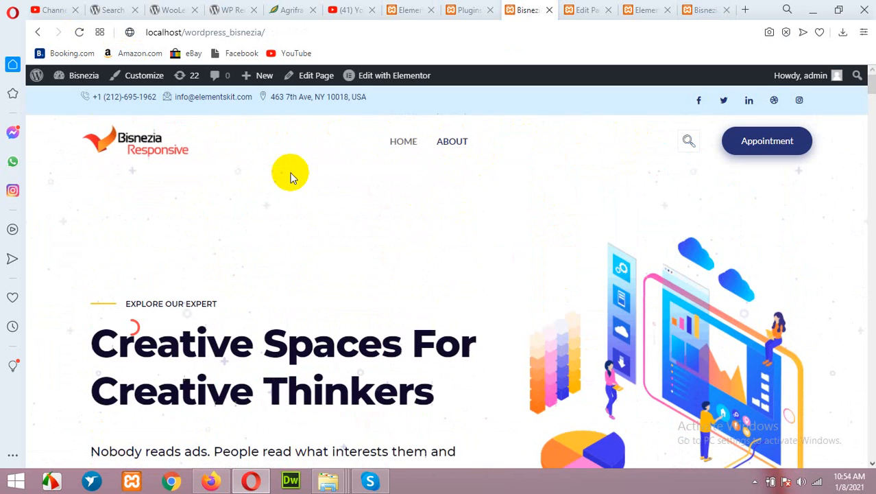
scroll(429, 164, "down", 4)
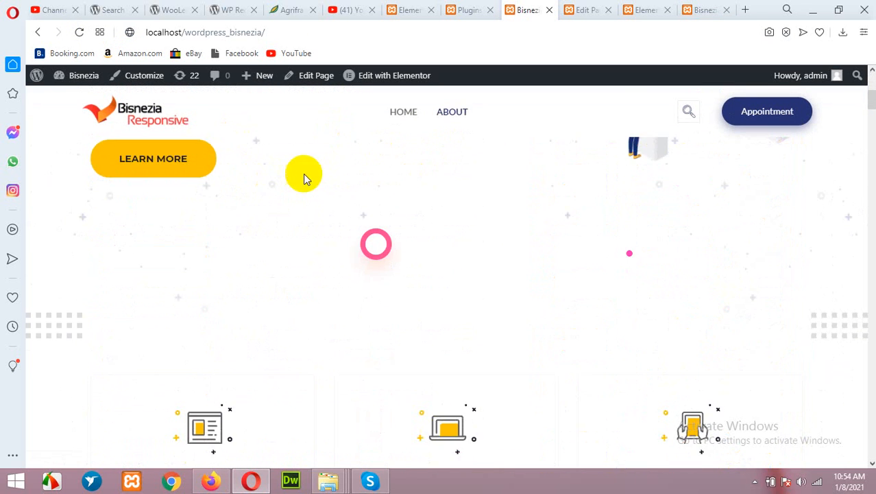
scroll(303, 173, "down", 3)
scroll(675, 133, "down", 6)
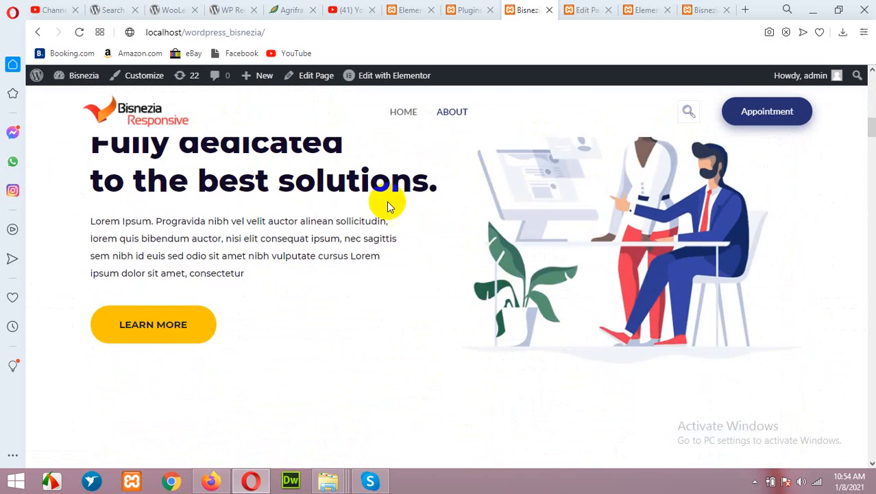
scroll(364, 202, "up", 13)
scroll(228, 189, "down", 3)
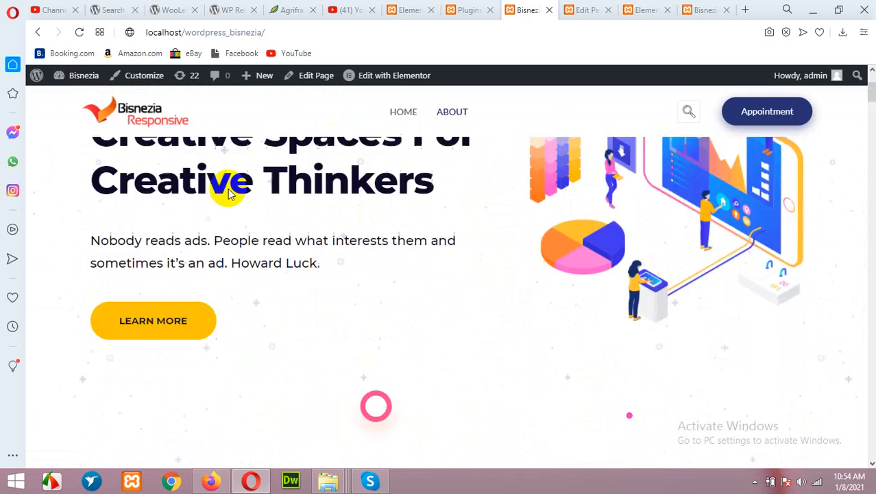
scroll(228, 188, "down", 4)
scroll(337, 227, "up", 7)
Step: Return to the header editor and review the logo and menu inner section's Sticky Header Effects settings, including the scroll distance
left_click(404, 9)
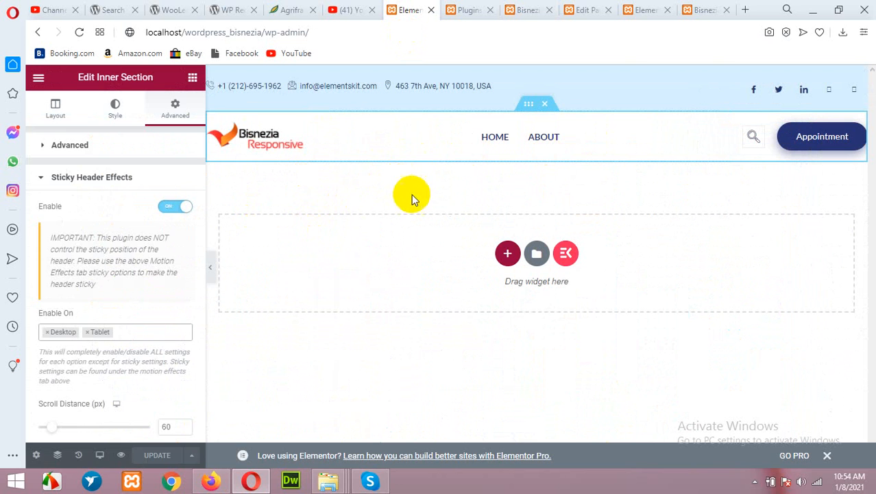
left_click(55, 147)
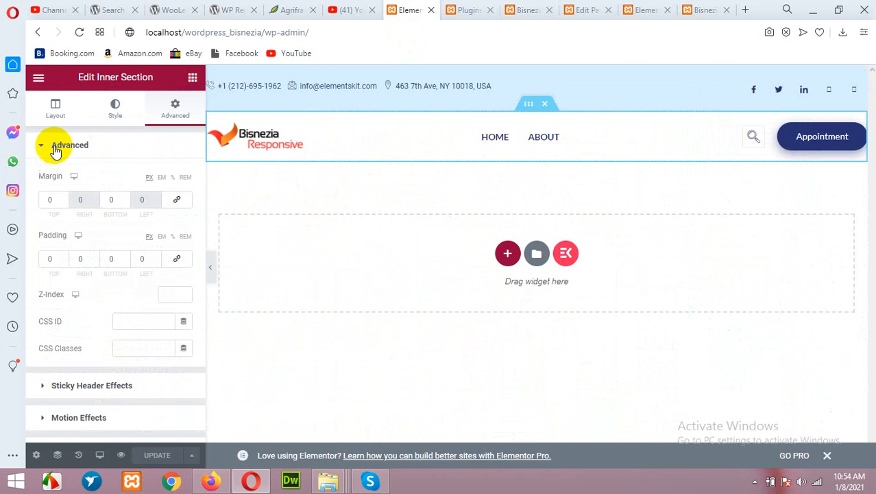
left_click(115, 110)
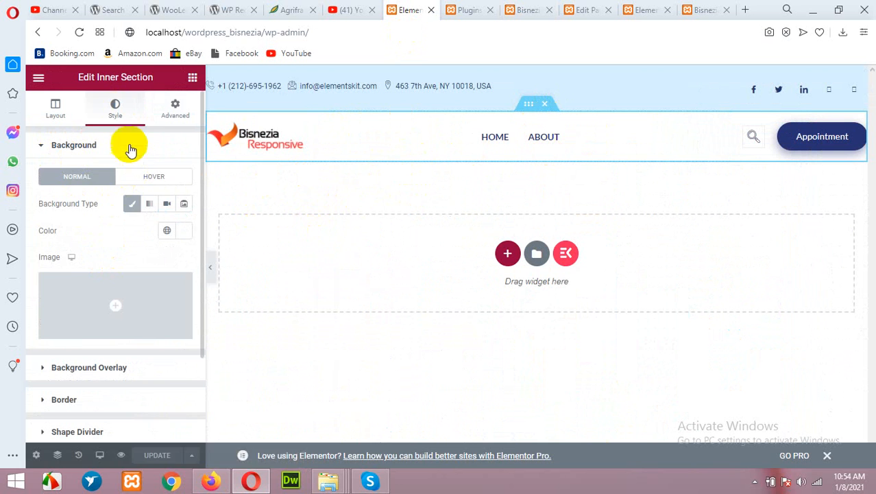
left_click(175, 110)
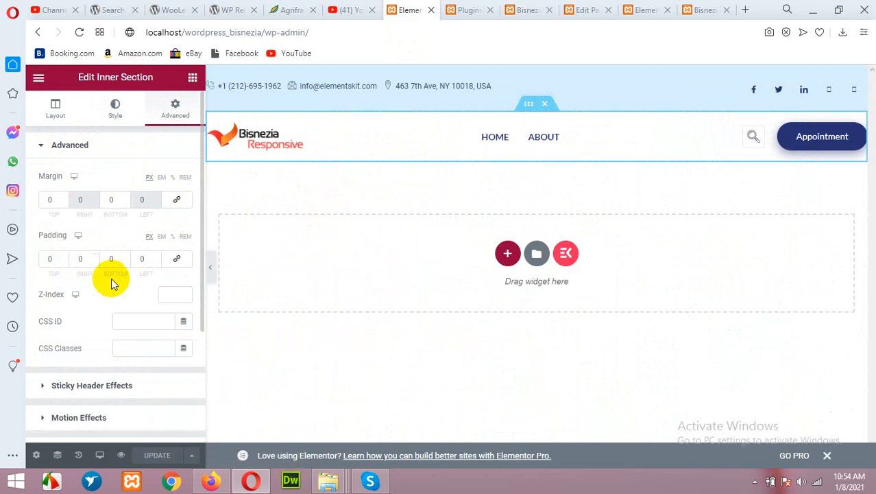
scroll(113, 283, "down", 3)
left_click(74, 226)
scroll(117, 268, "down", 3)
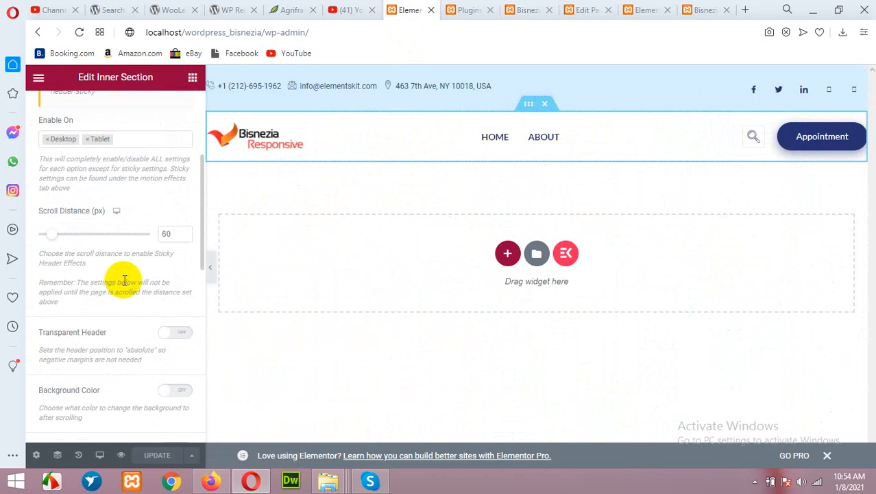
scroll(107, 267, "down", 1)
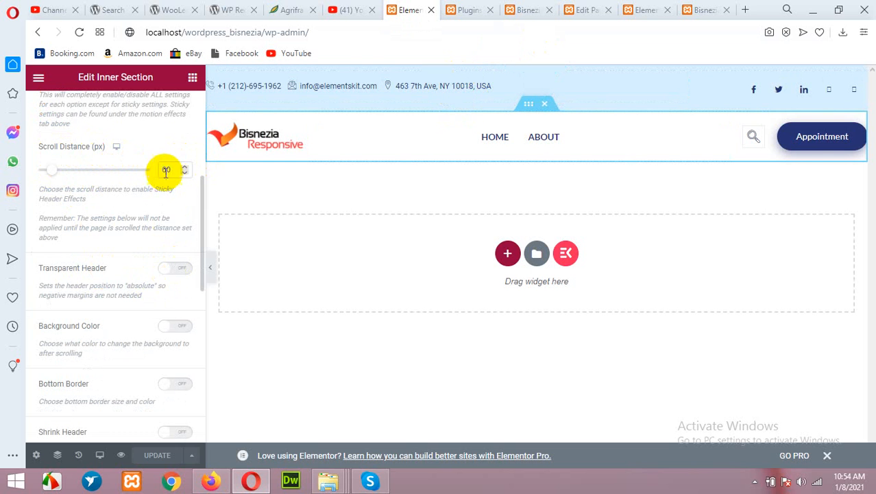
Step: Switch to the live Bisnezia homepage and scroll down to examine when the header becomes sticky
left_click(471, 10)
left_click(521, 10)
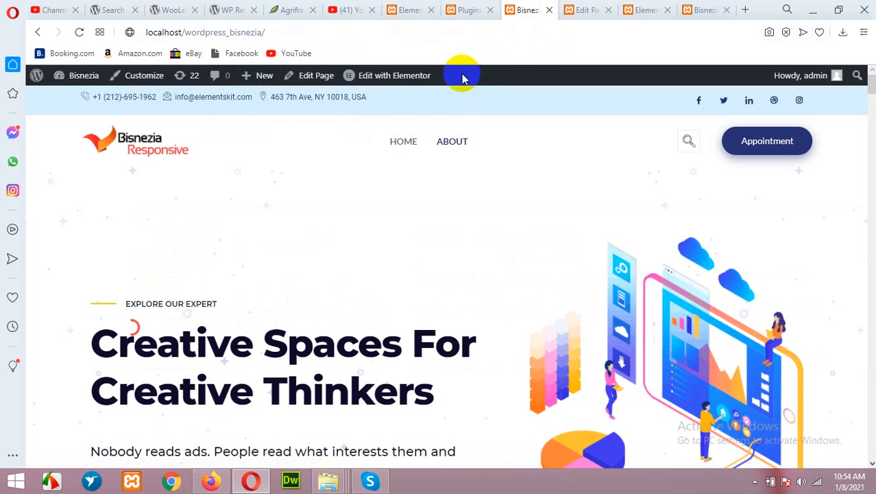
scroll(470, 141, "down", 4)
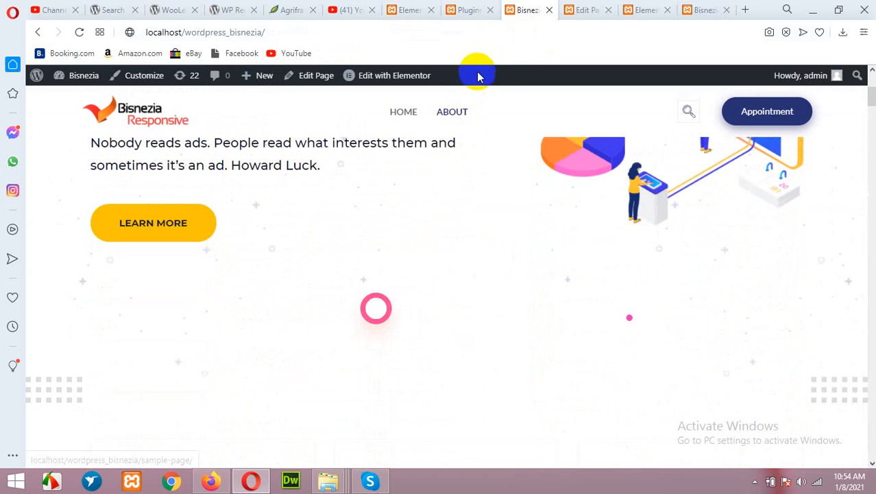
Step: In the header editor, enable the inner section's after-scroll Background Color, set it to #D3D3D3, and update the header
left_click(410, 9)
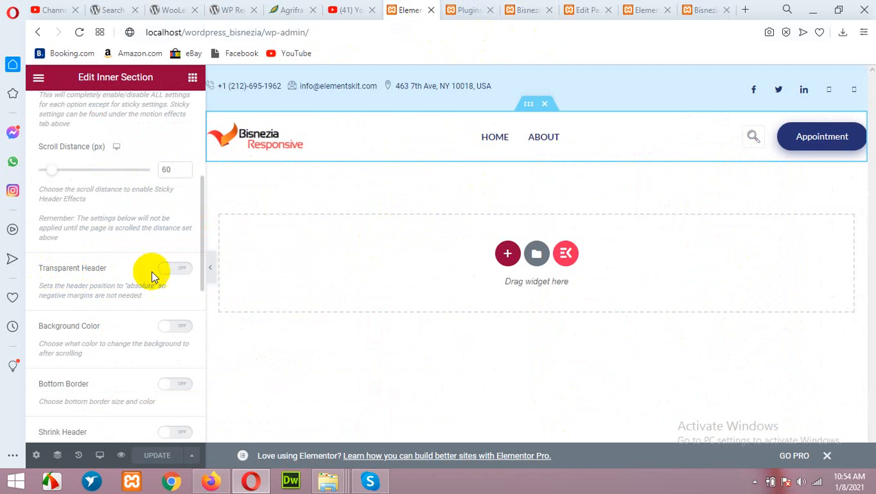
scroll(178, 277, "down", 2)
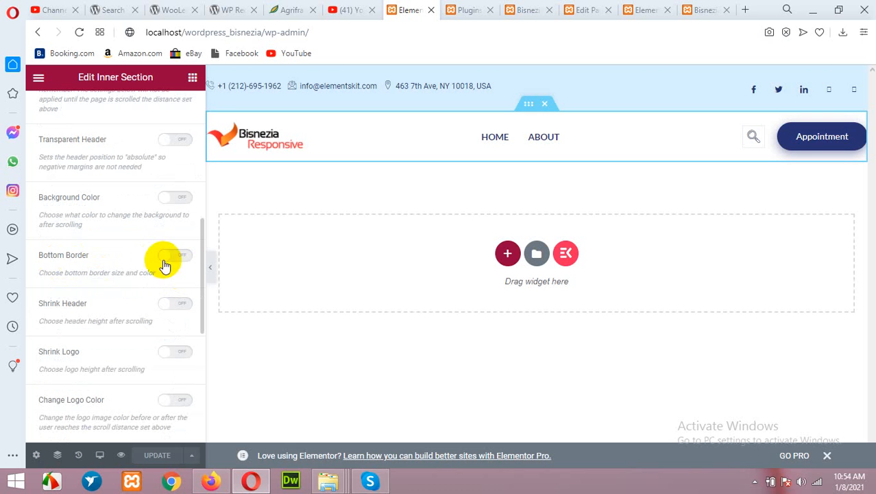
left_click(168, 200)
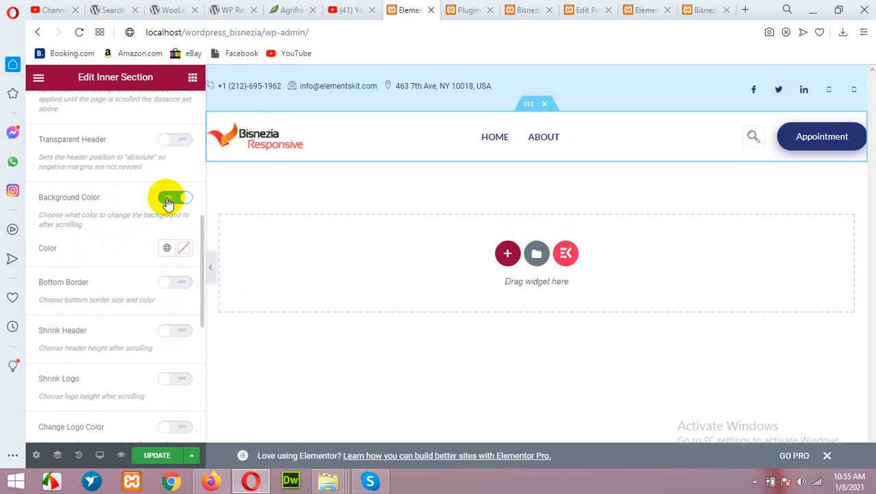
left_click(183, 248)
left_click_drag(164, 326, 96, 327)
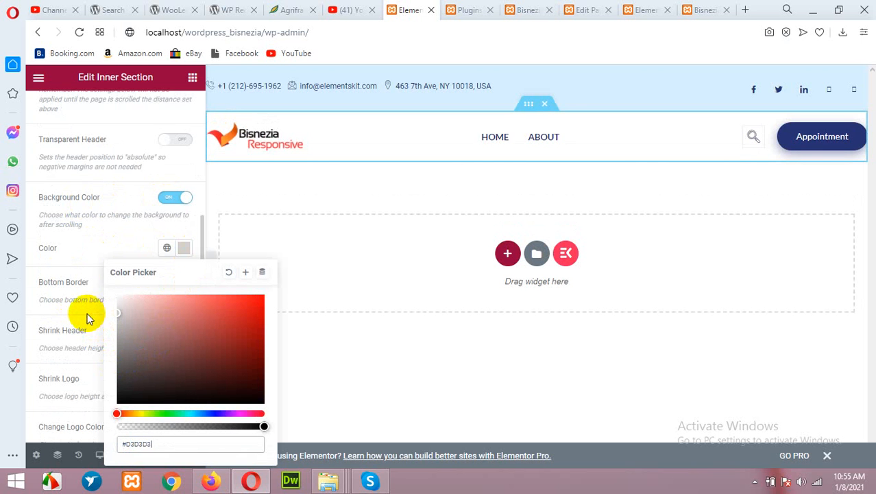
left_click(77, 258)
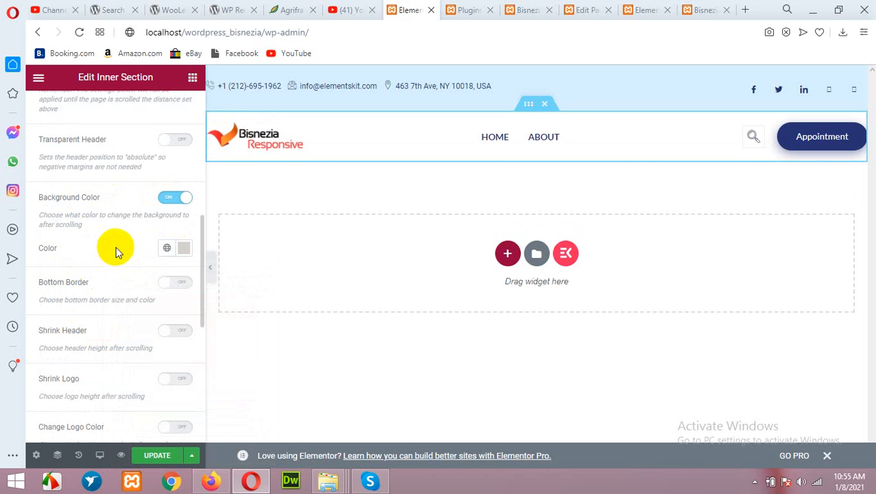
scroll(121, 254, "down", 3)
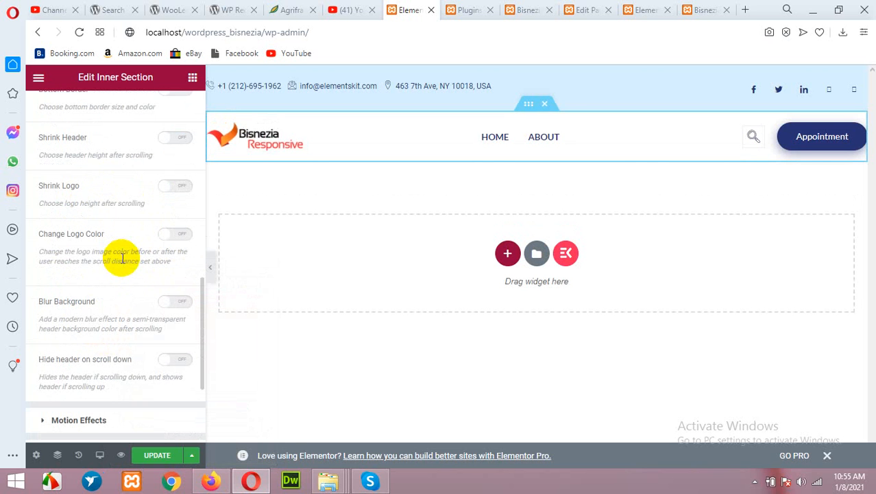
left_click(158, 457)
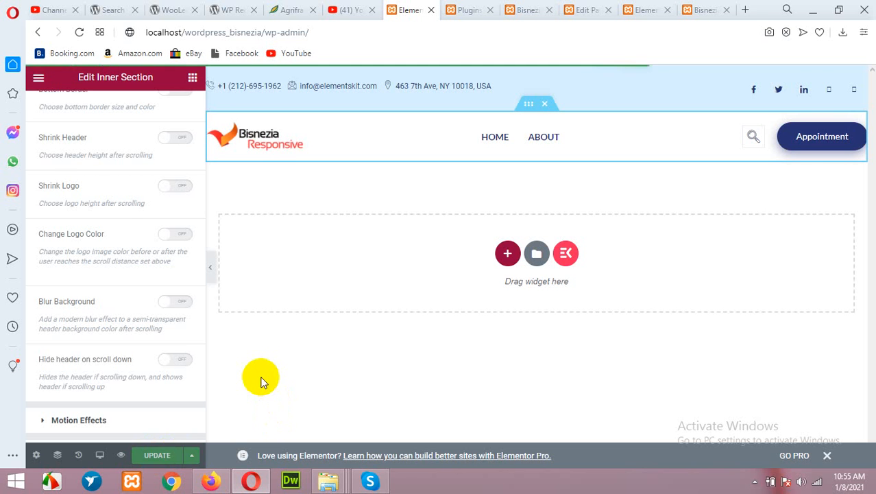
Step: Reload the live Bisnezia homepage and scroll down and back up to check the sticky header's background colour change
left_click(484, 8)
left_click(516, 7)
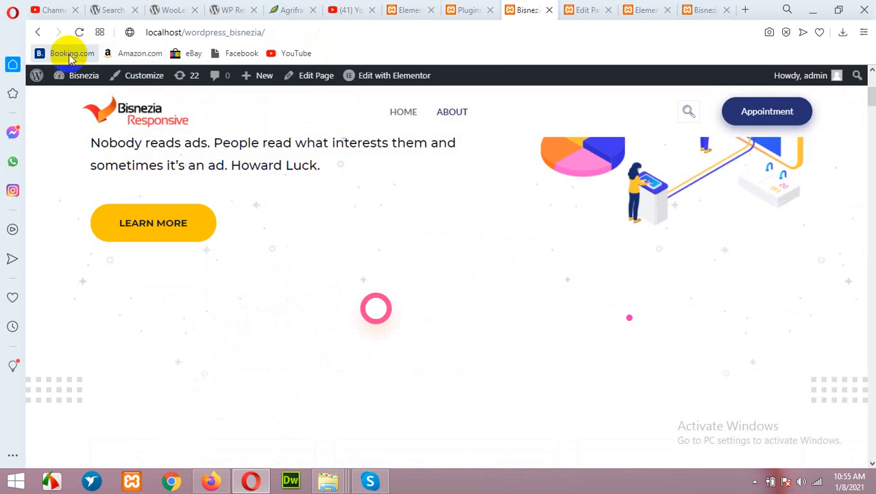
left_click(79, 32)
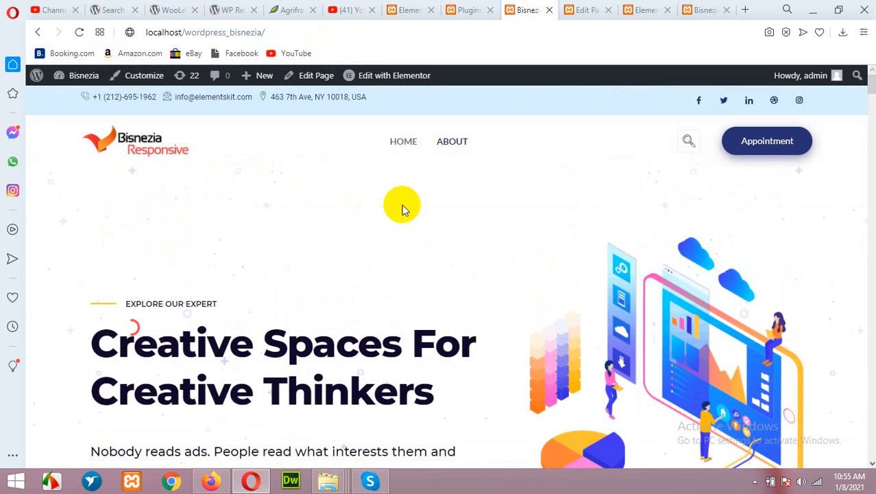
scroll(493, 233, "down", 1)
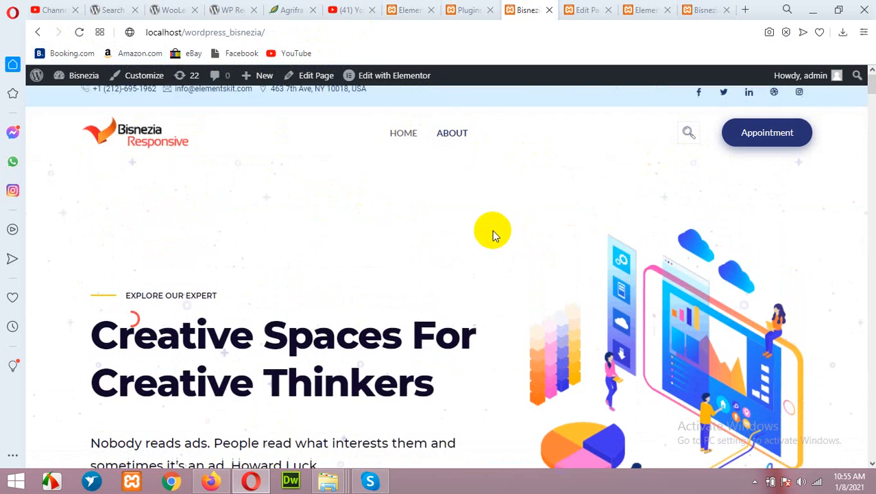
scroll(487, 233, "down", 5)
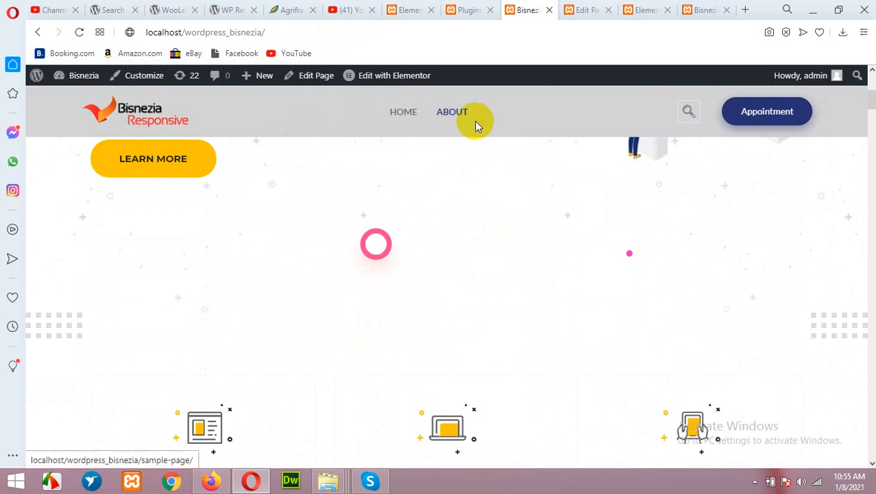
scroll(517, 153, "down", 10)
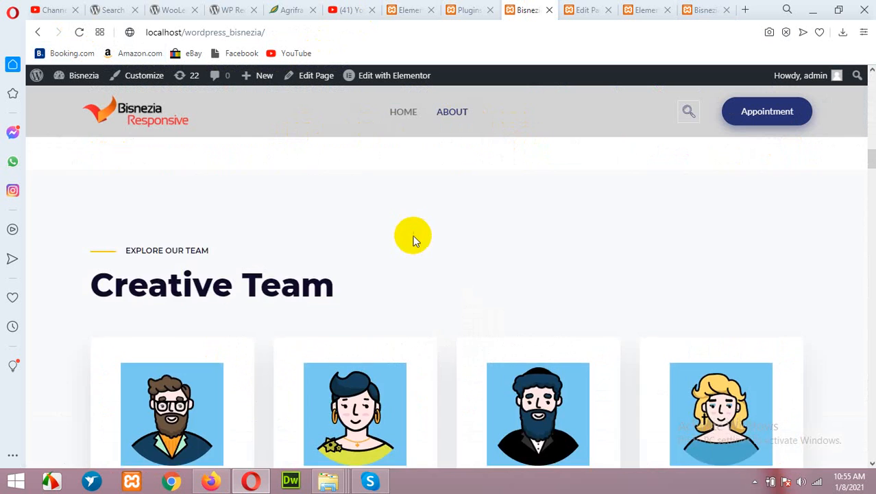
scroll(407, 225, "up", 15)
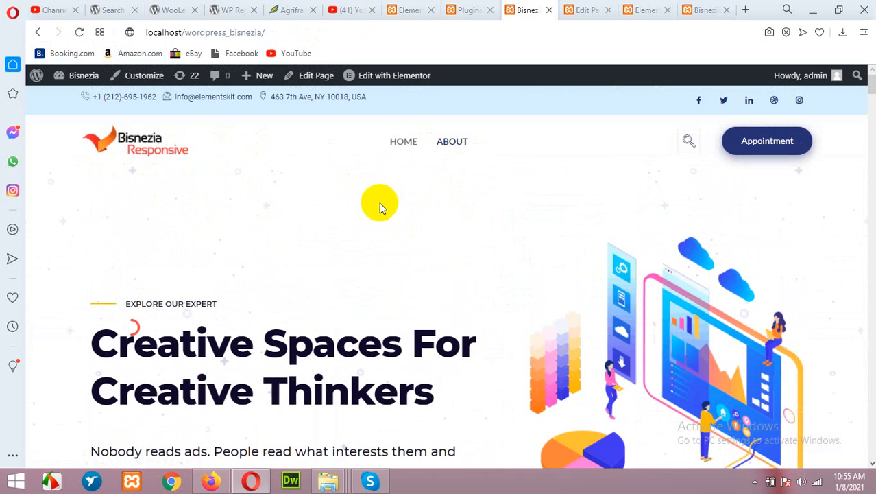
scroll(459, 259, "down", 5)
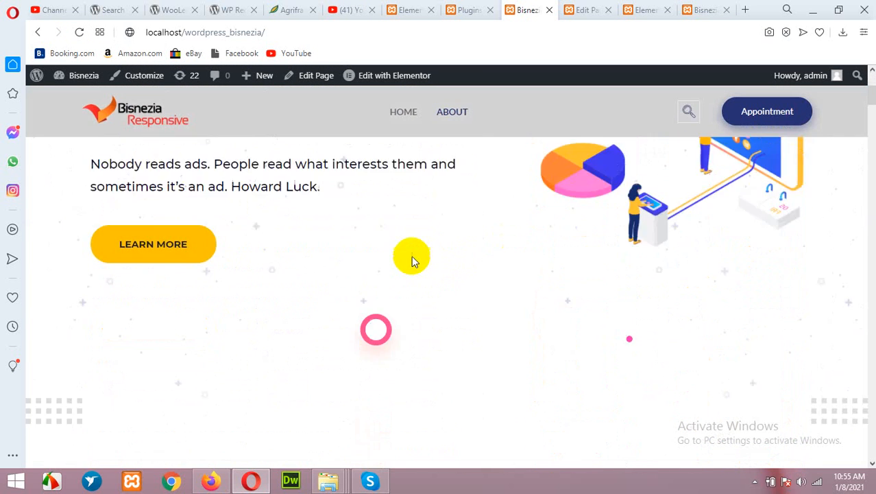
scroll(398, 256, "up", 5)
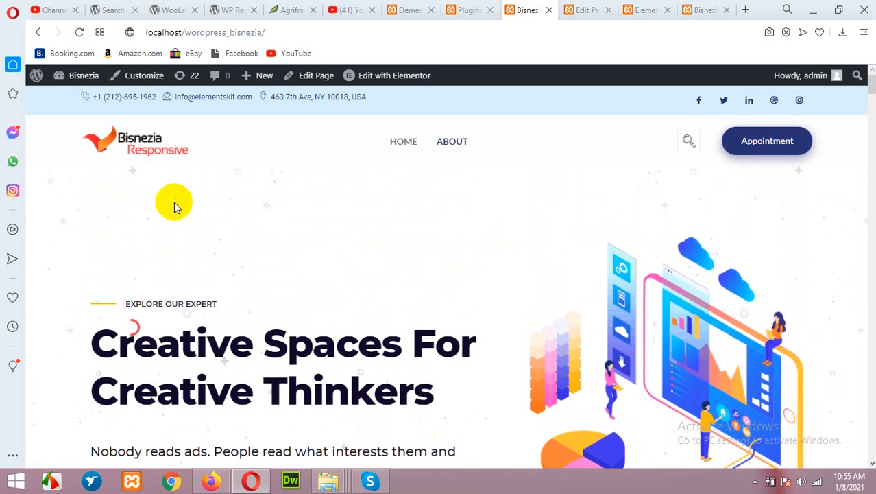